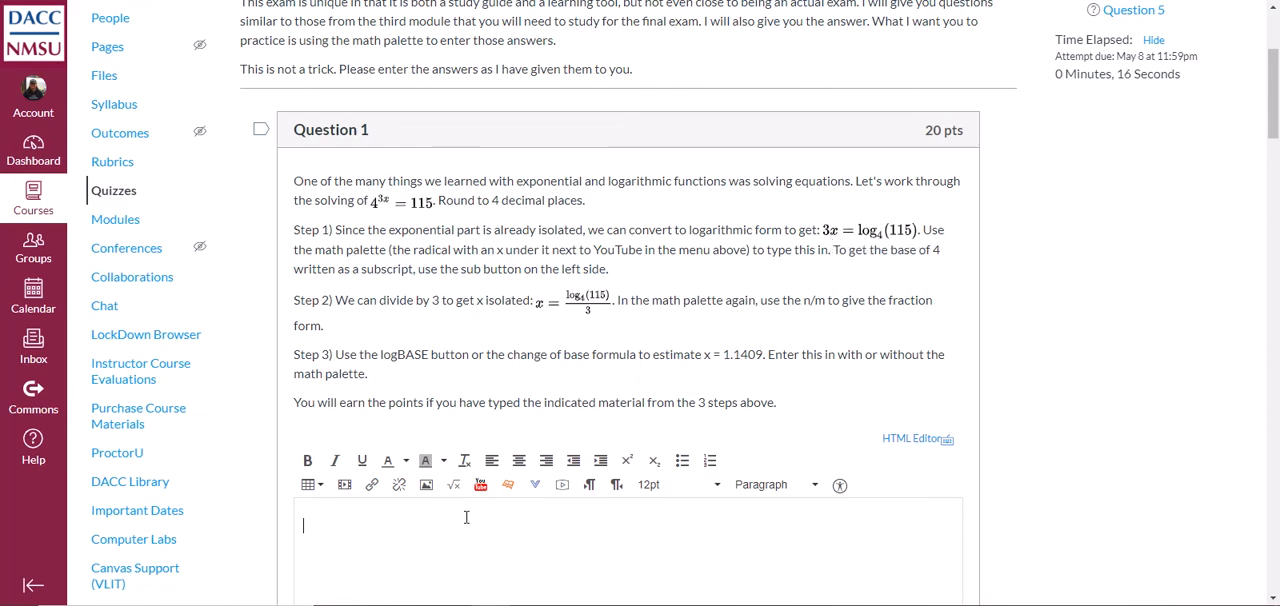
scroll(770, 347, "down", 1)
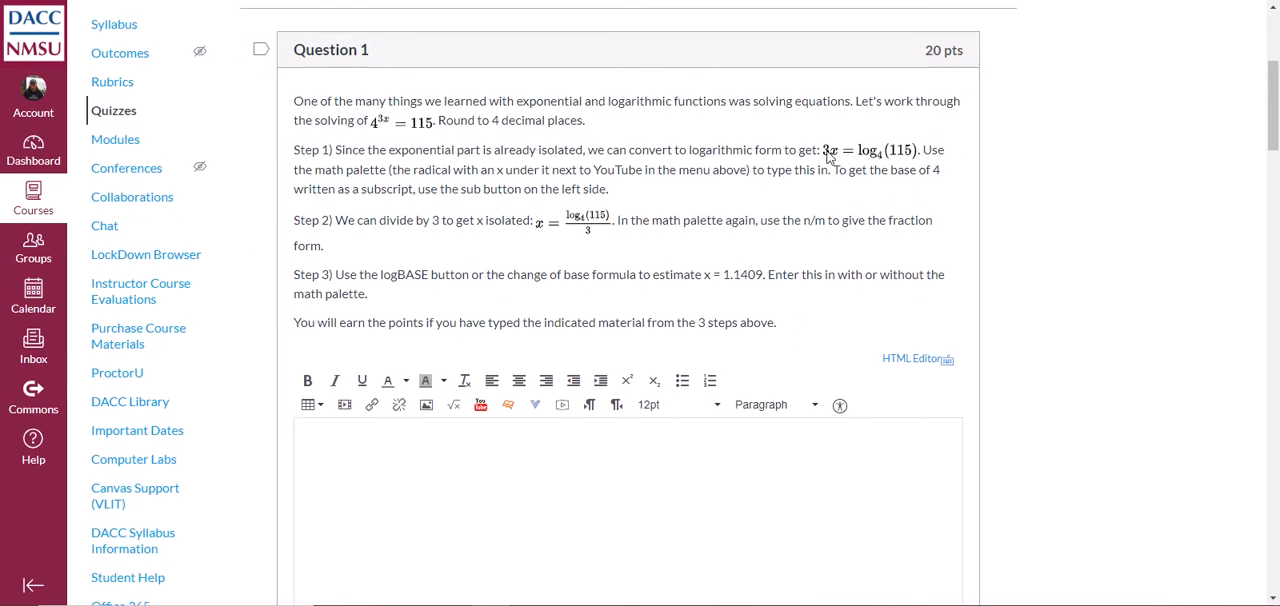
left_click_drag(827, 157, 529, 466)
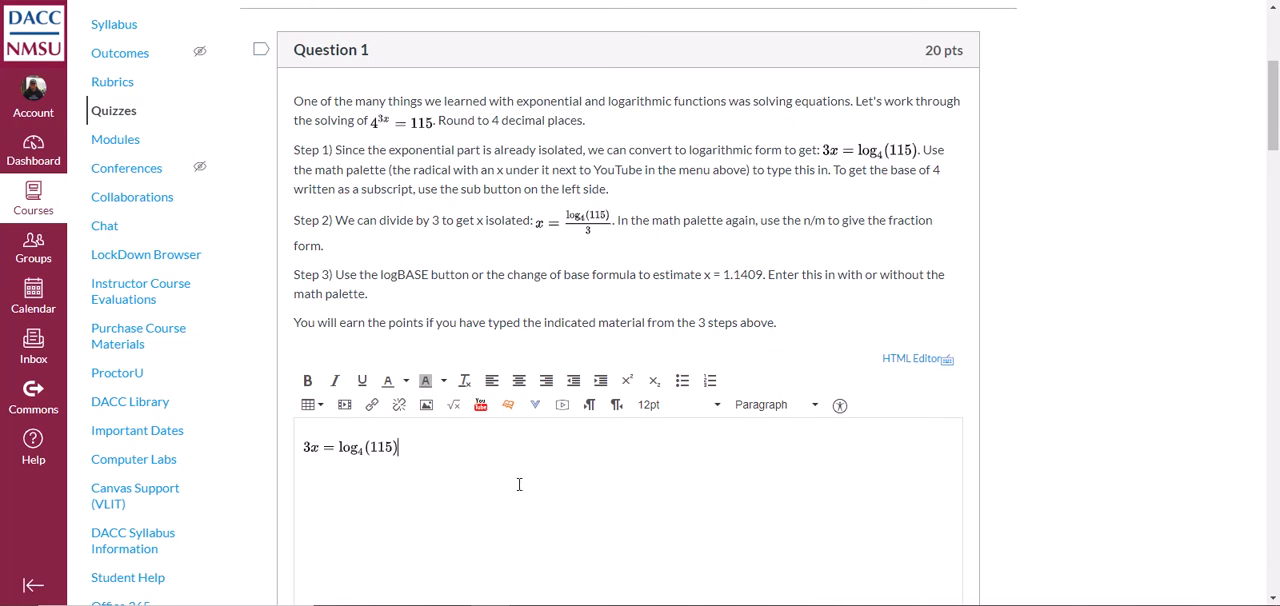
key("BackSpace")
Start a math equation in the Question 1 answer, keeping the question text readable beside the editor, and enter 3x = log
left_click(454, 405)
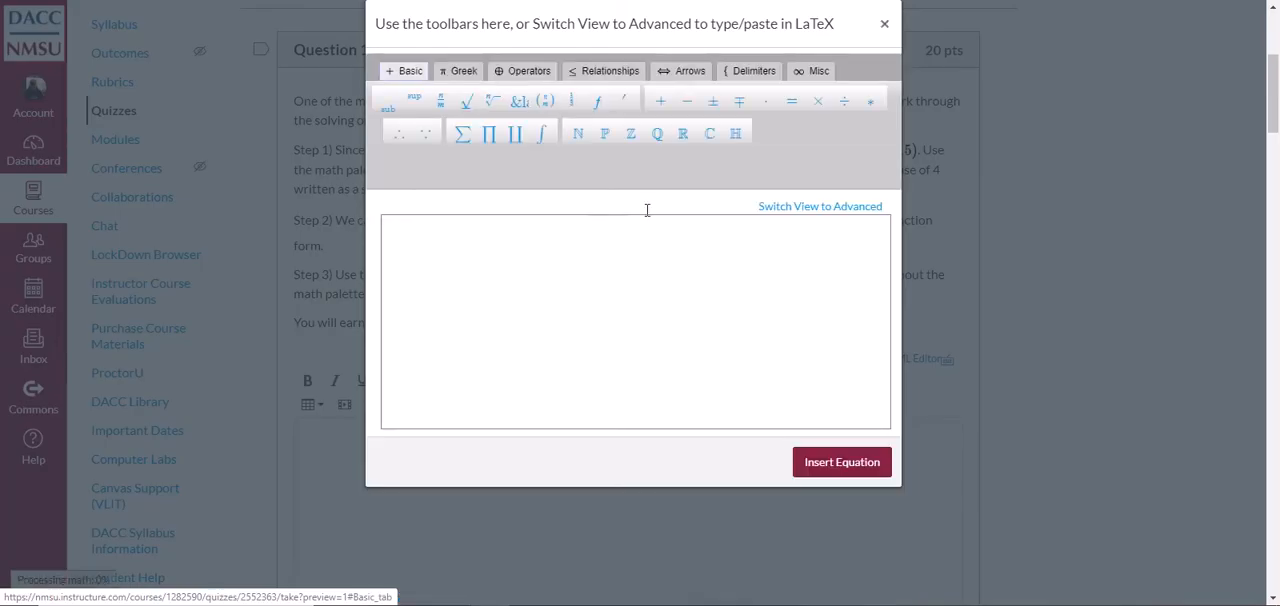
left_click_drag(656, 14, 849, 182)
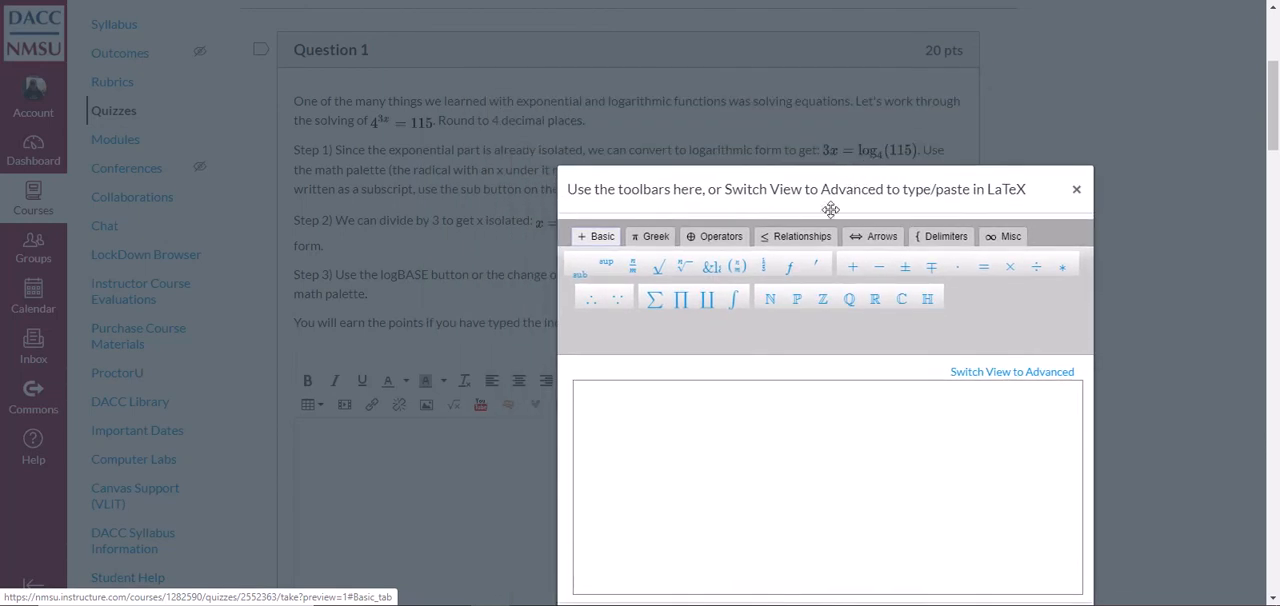
left_click(760, 400)
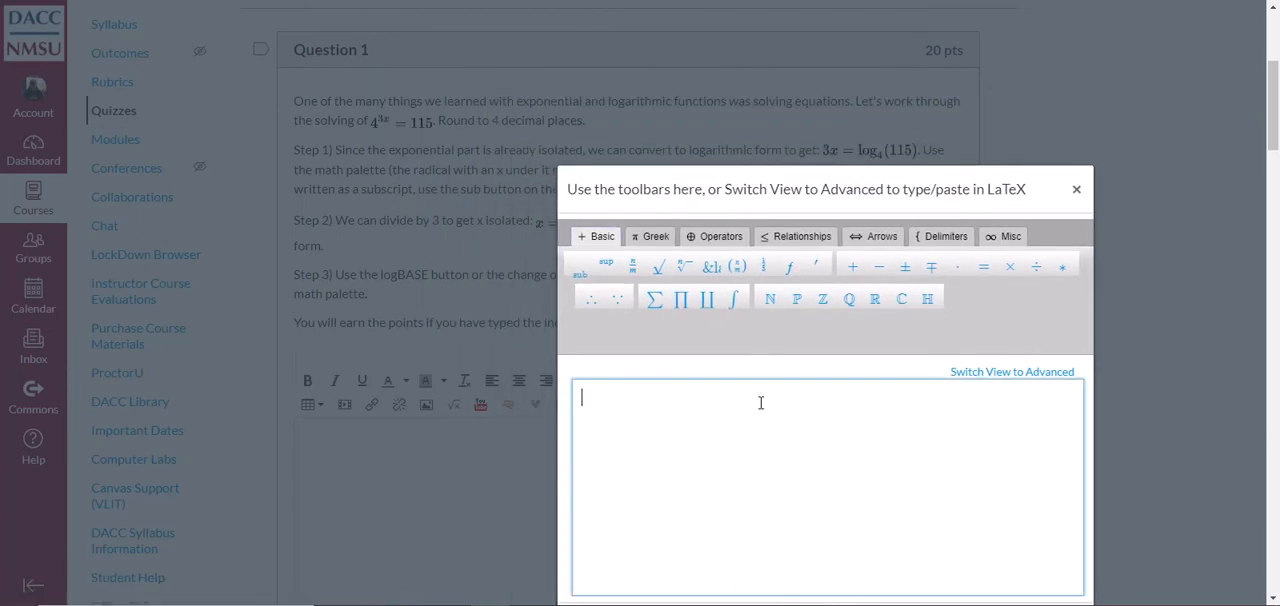
type("3x = log")
Add the subscript base 4 and the argument (115) to the logarithm, then insert the equation into the Question 1 answer
left_click(581, 283)
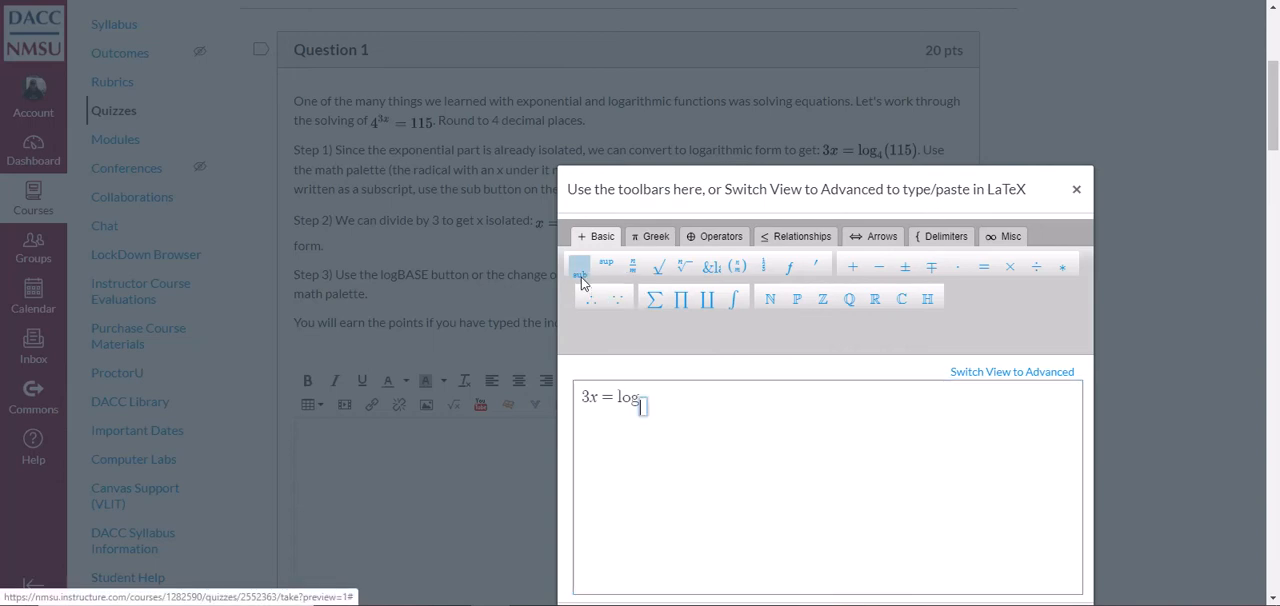
type("4")
key("Right")
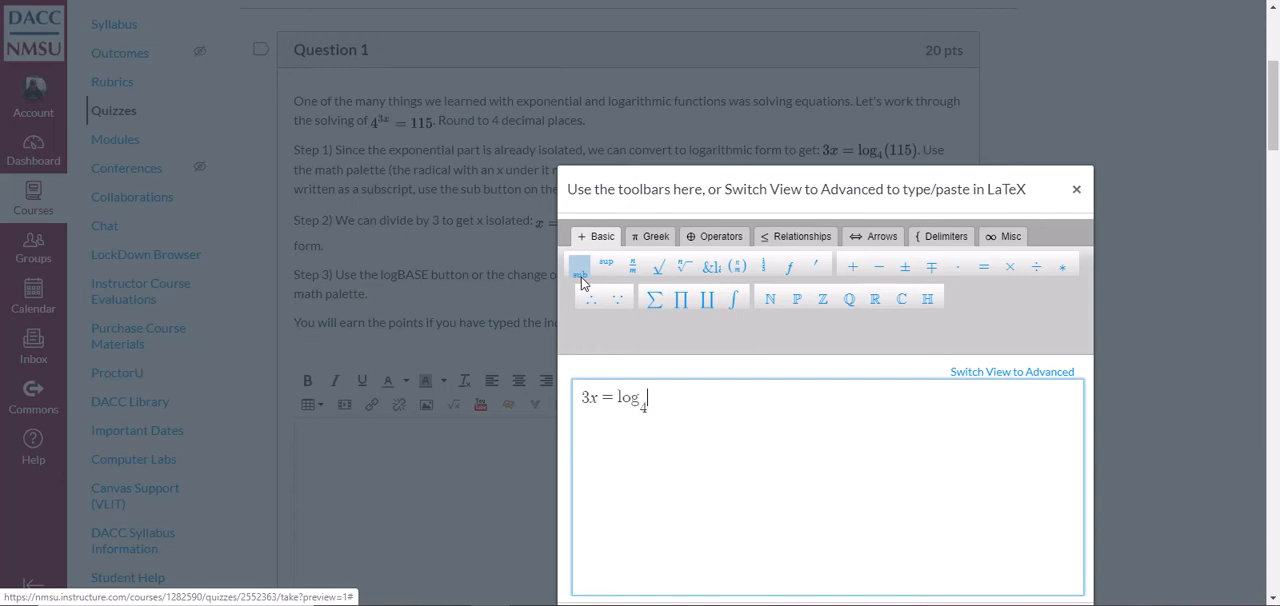
type("(115)")
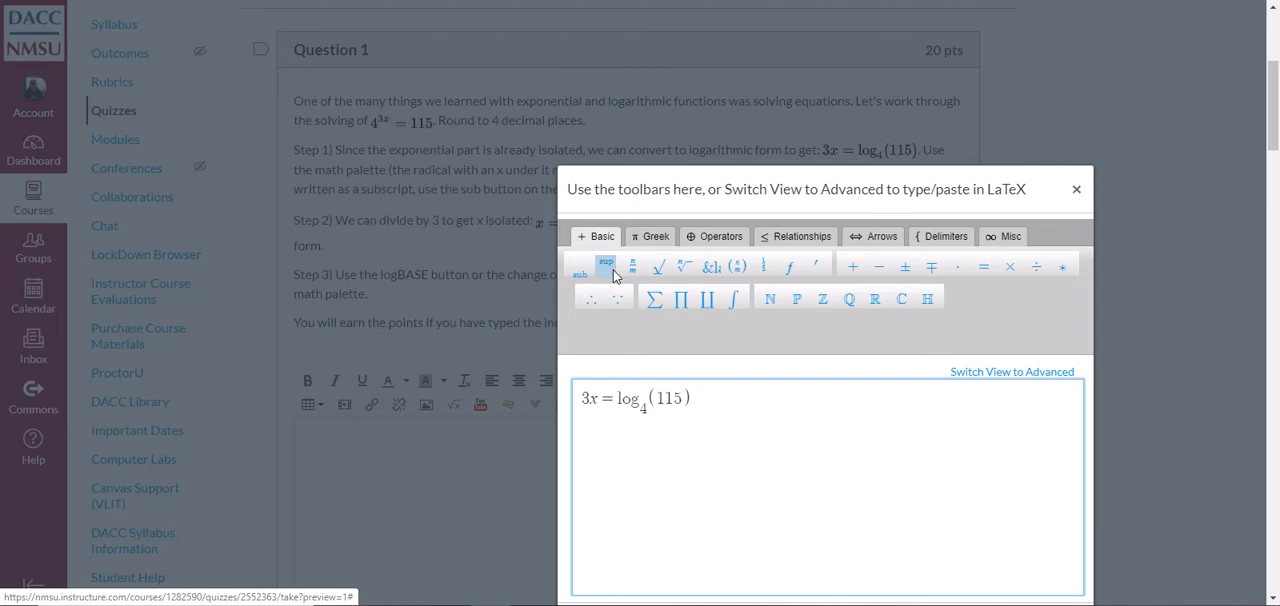
scroll(770, 445, "down", 3)
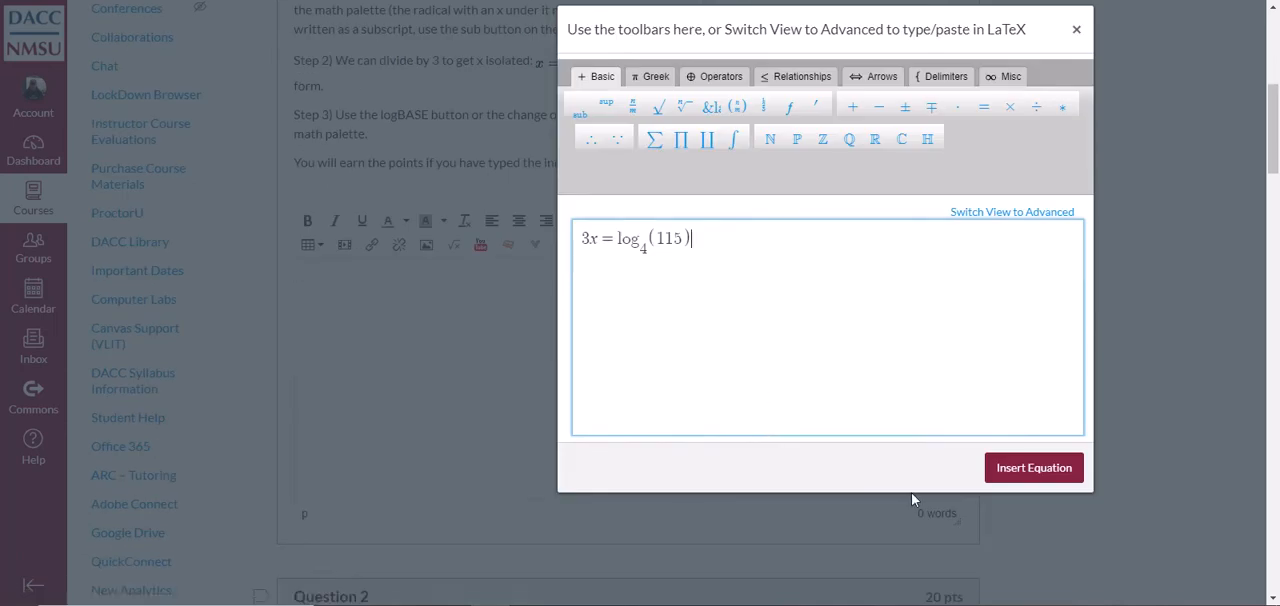
left_click(1068, 478)
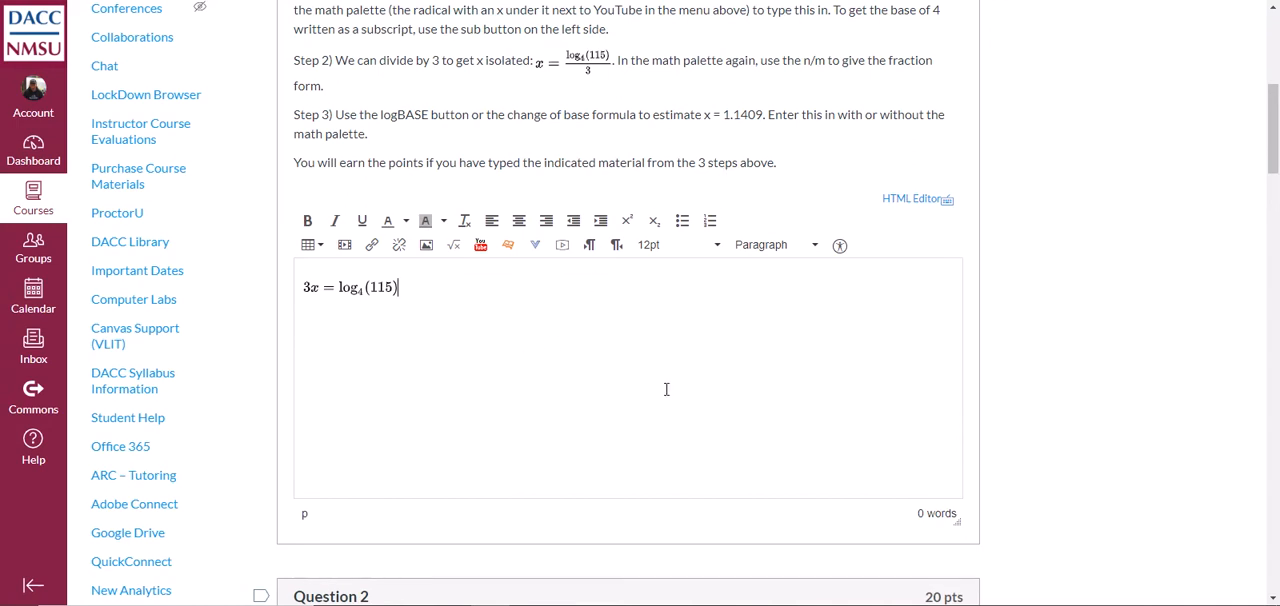
Start a math equation in the Question 2 answer with log, subscript base 4 and a pair of parentheses
scroll(666, 389, "down", 5)
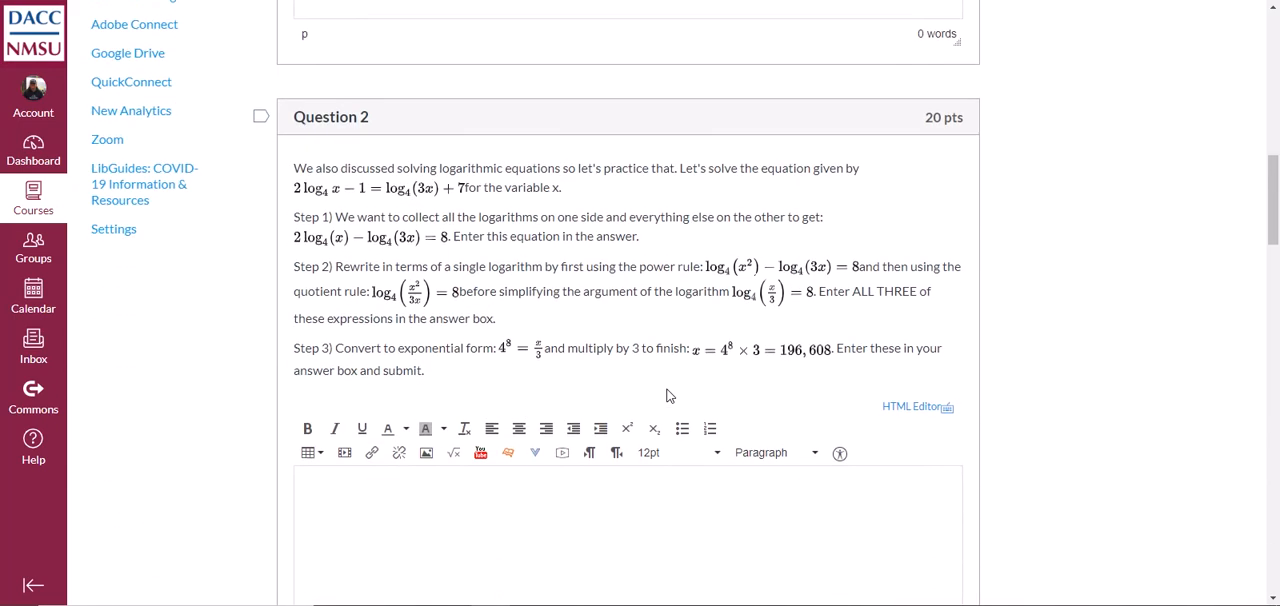
scroll(668, 395, "down", 1)
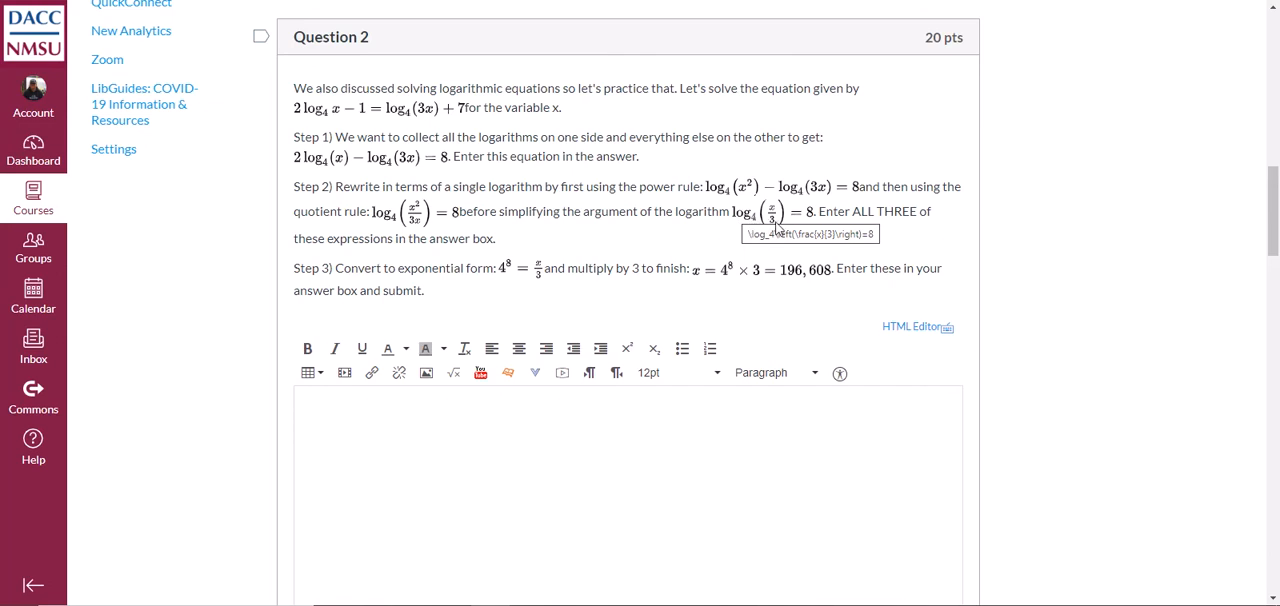
left_click(524, 405)
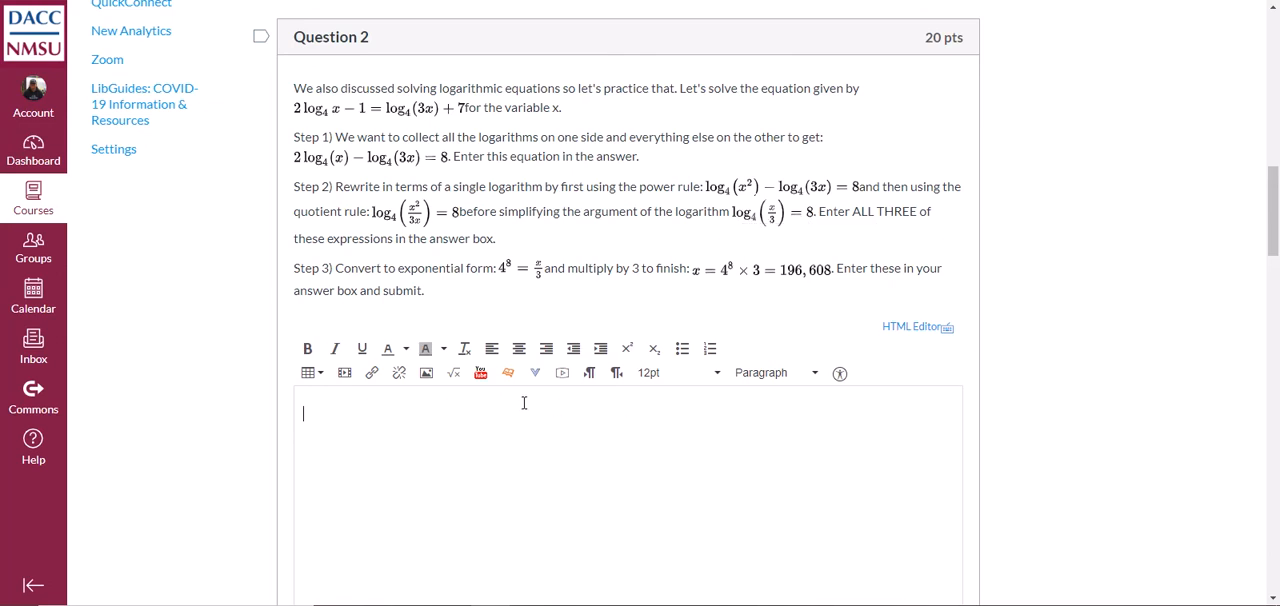
left_click(457, 378)
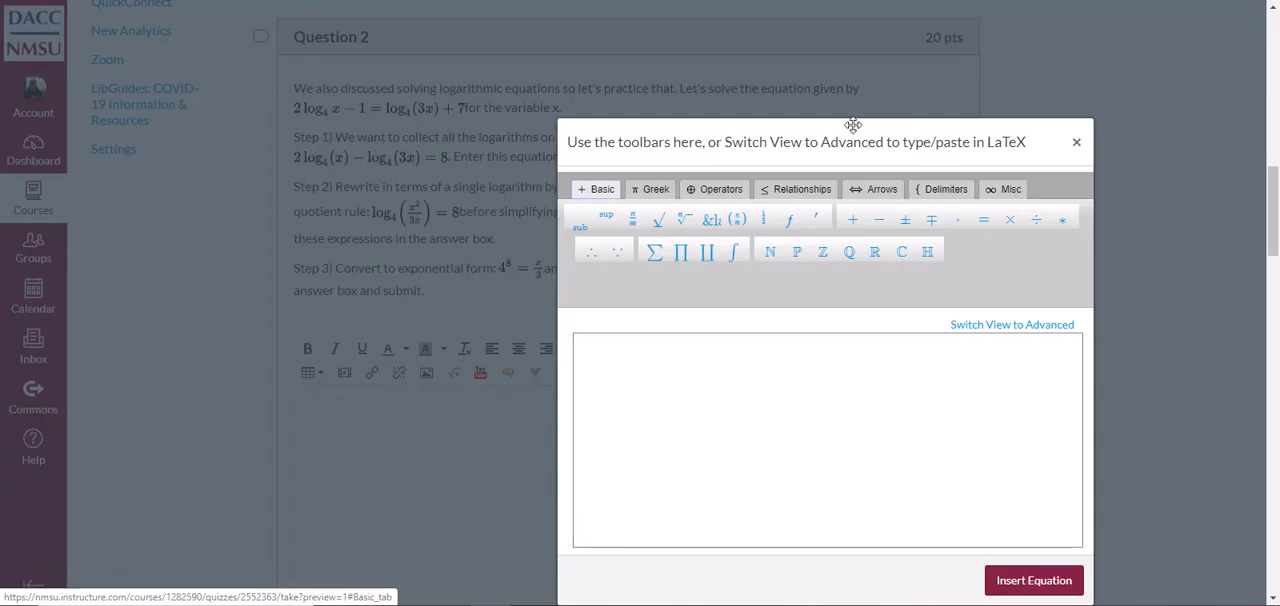
left_click_drag(771, 51, 791, 164)
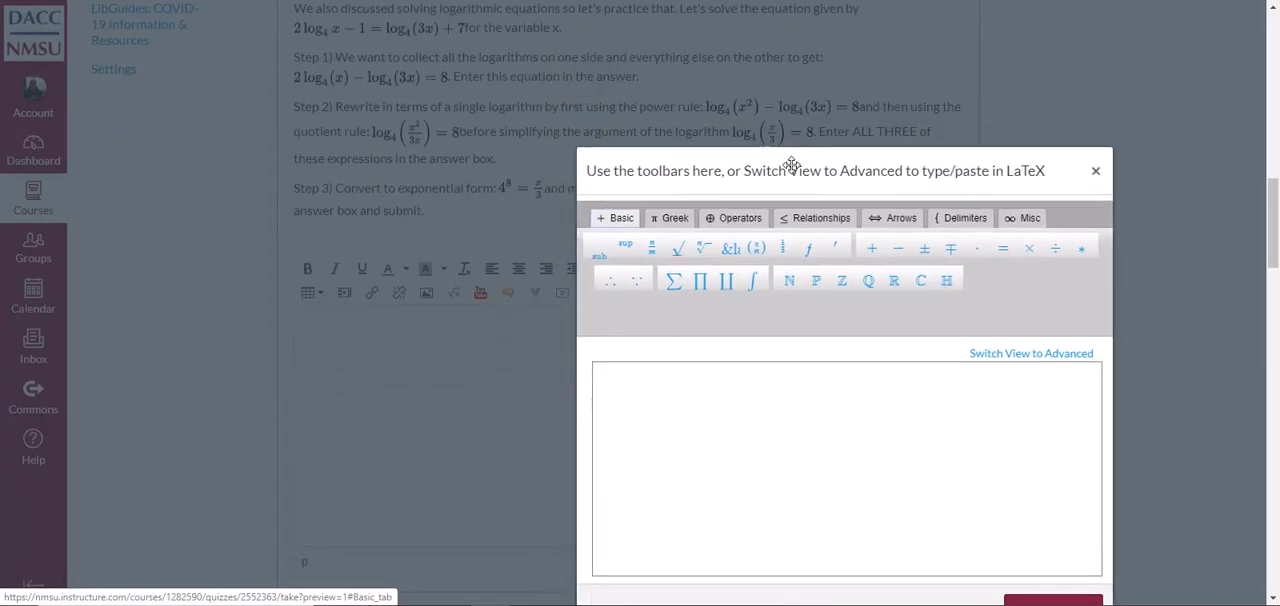
left_click(800, 377)
type("log")
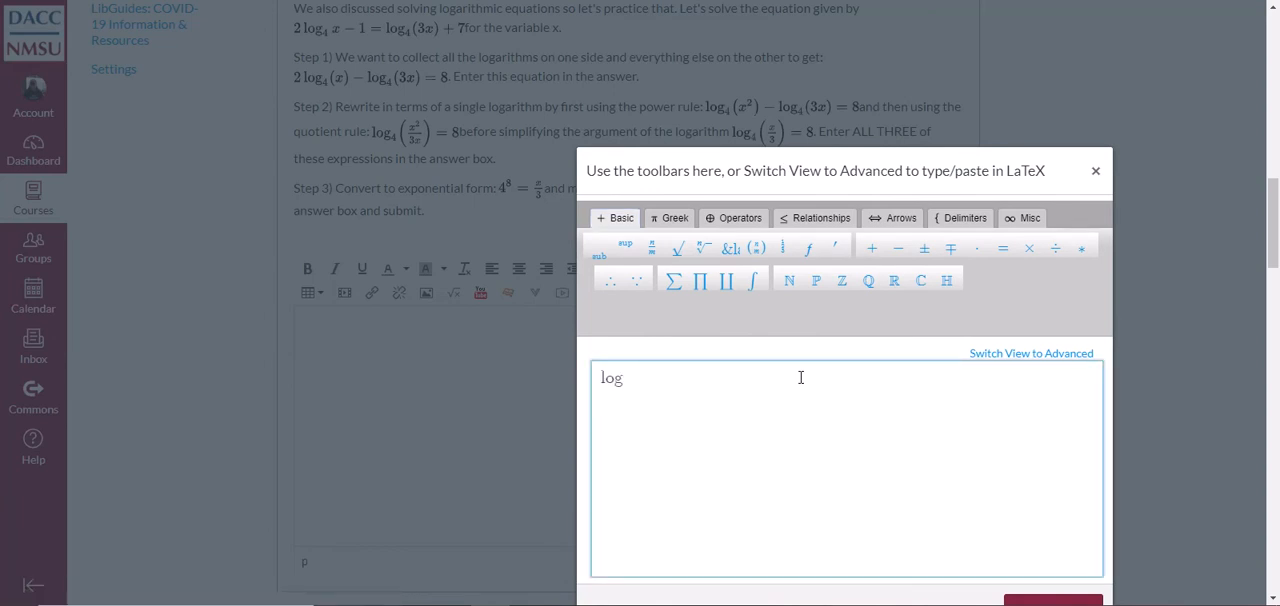
left_click(599, 254)
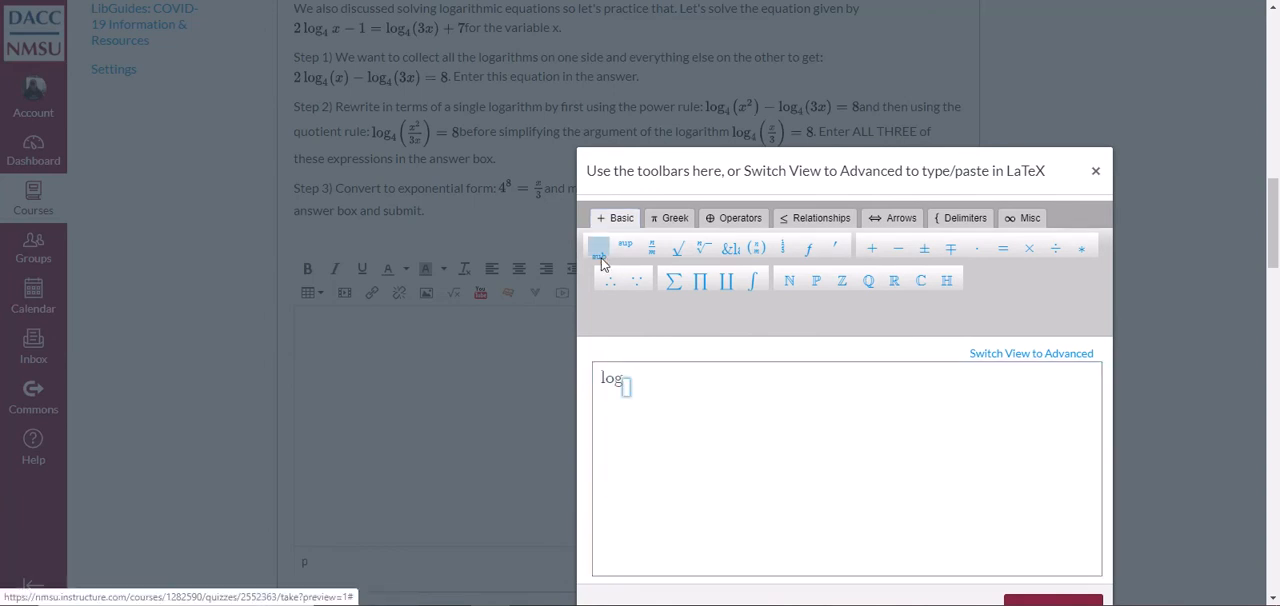
type("4")
key("Right")
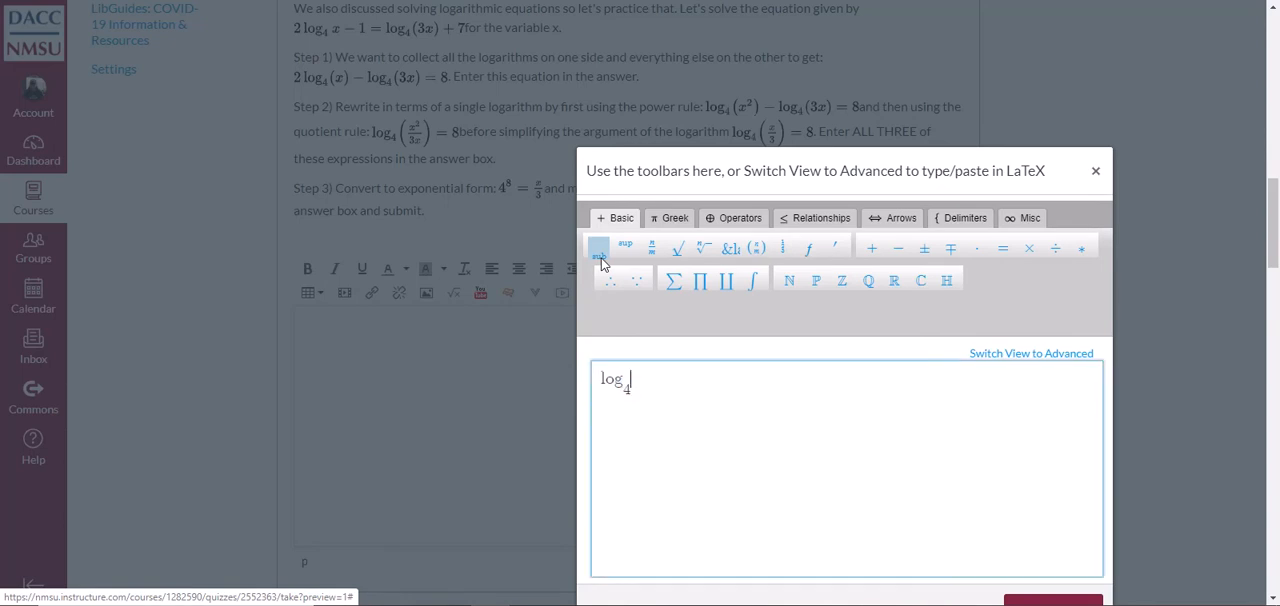
type("(")
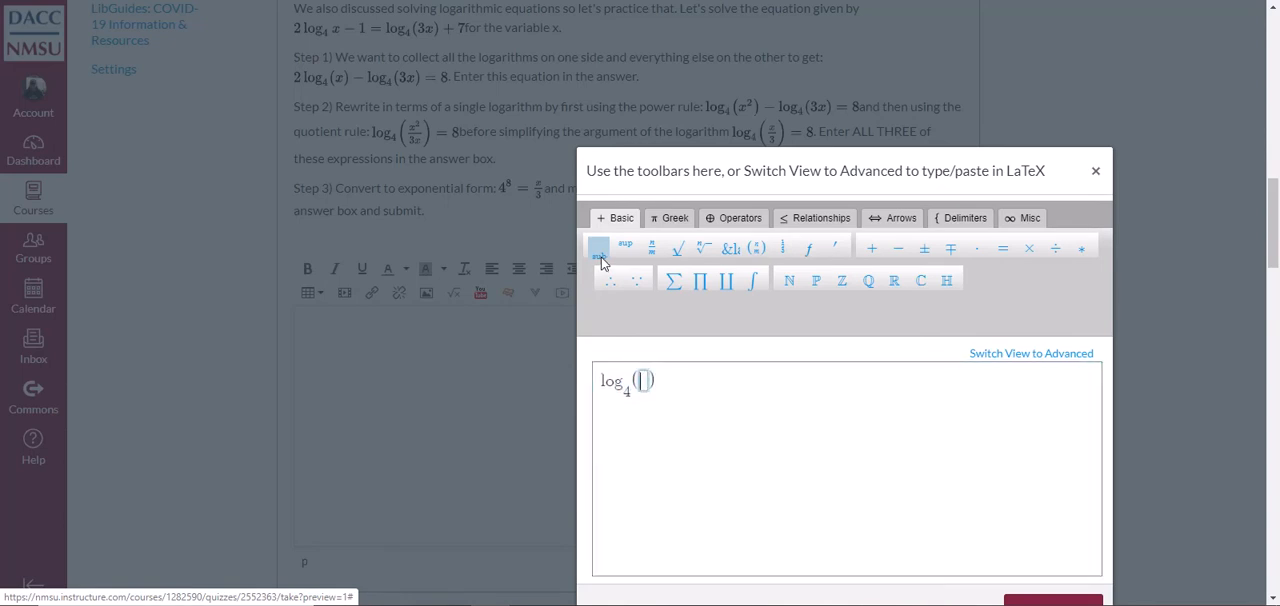
Complete the equation with the fraction x/3 inside the parentheses and = 8, and insert it into the Question 2 answer
left_click(652, 248)
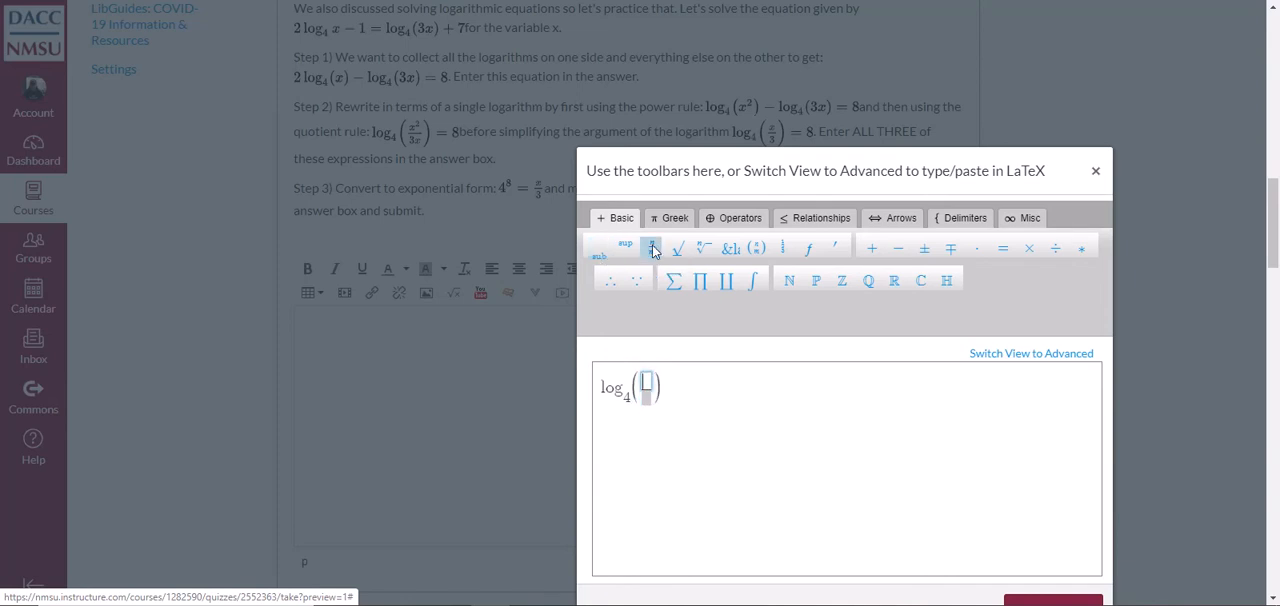
type("x")
key("Down")
type("3")
key("Right")
key("Right")
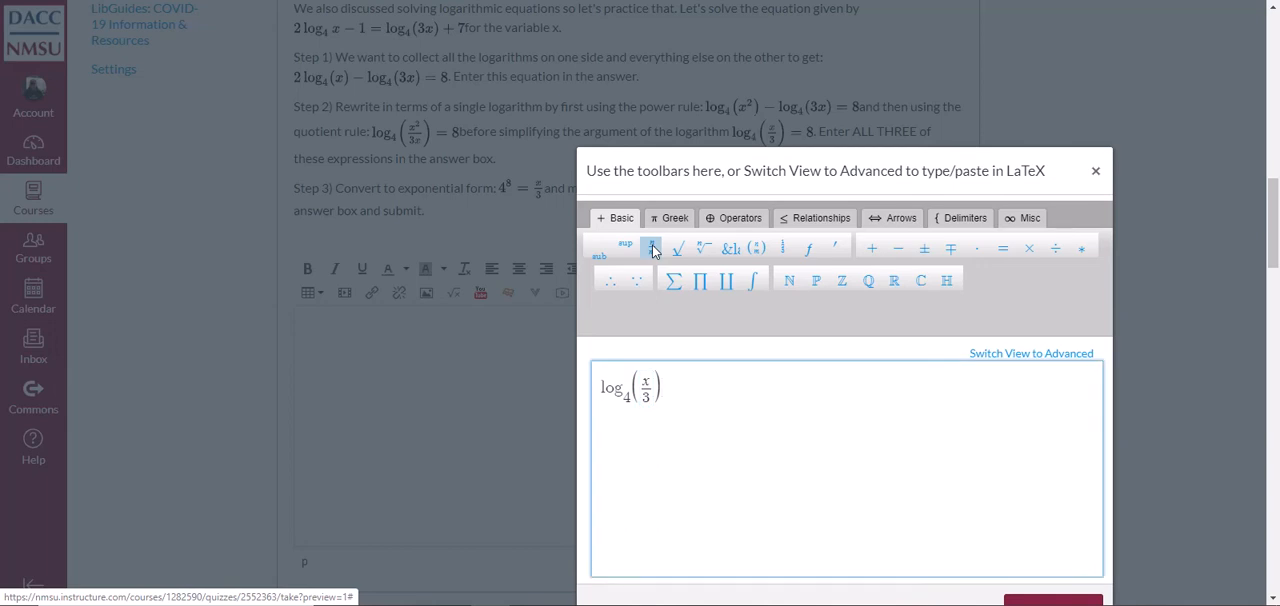
type("= 8")
scroll(1030, 432, "down", 1)
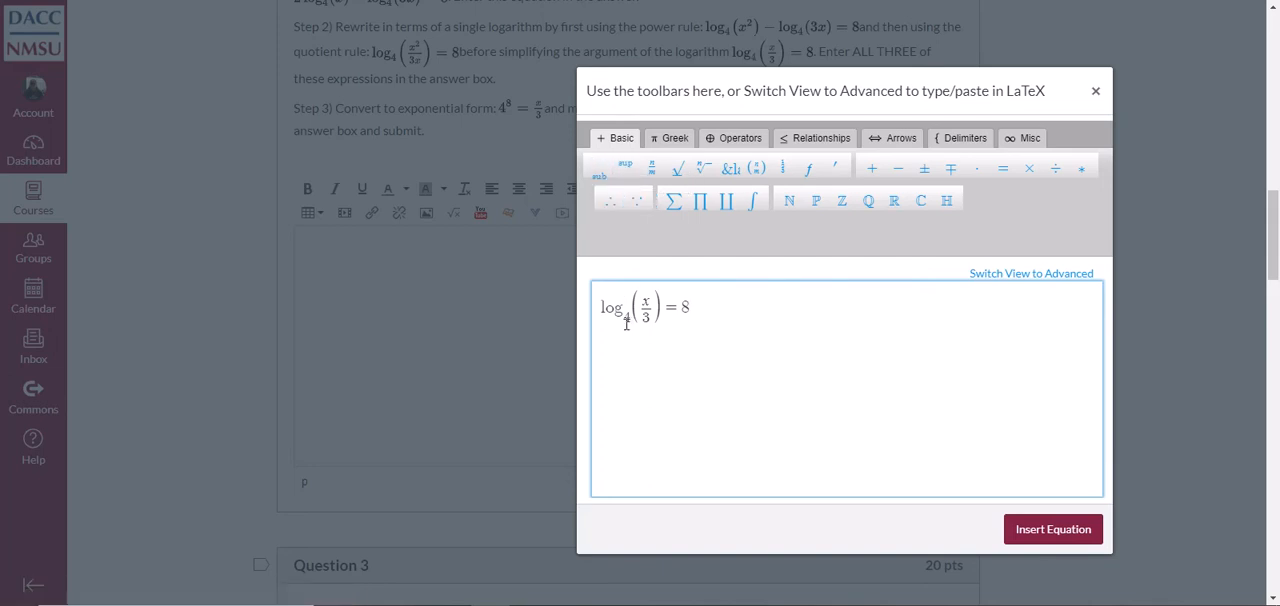
left_click(1041, 543)
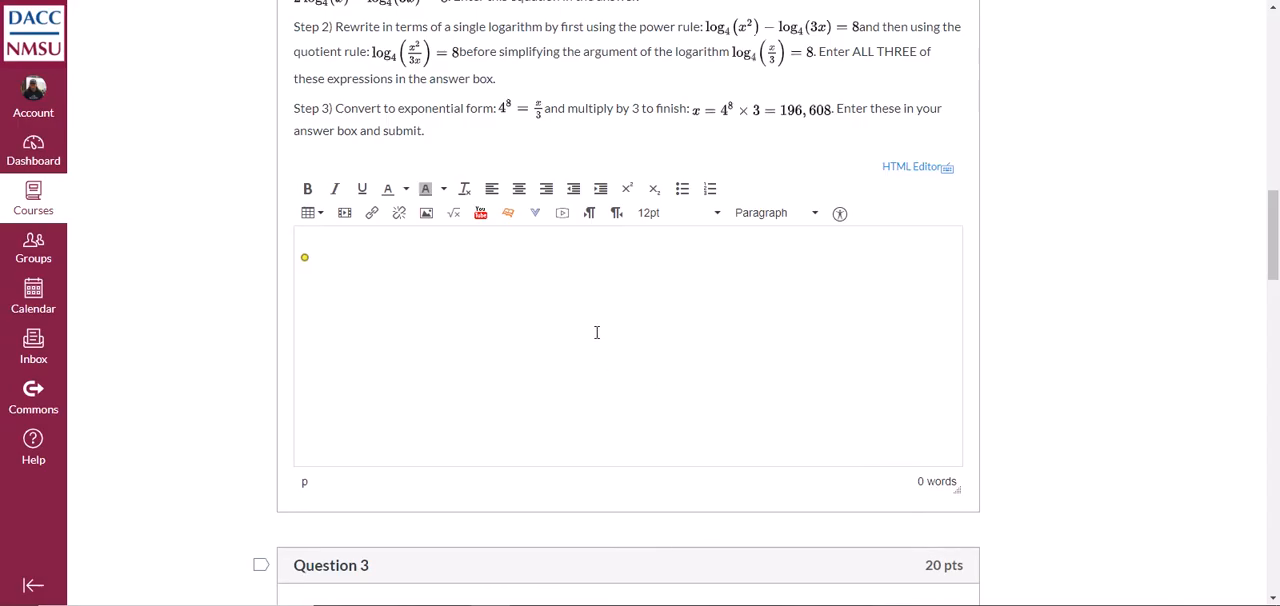
Start a math equation in the Question 4 answer with the real numbers symbol ℝ
scroll(663, 331, "down", 2)
scroll(725, 321, "down", 5)
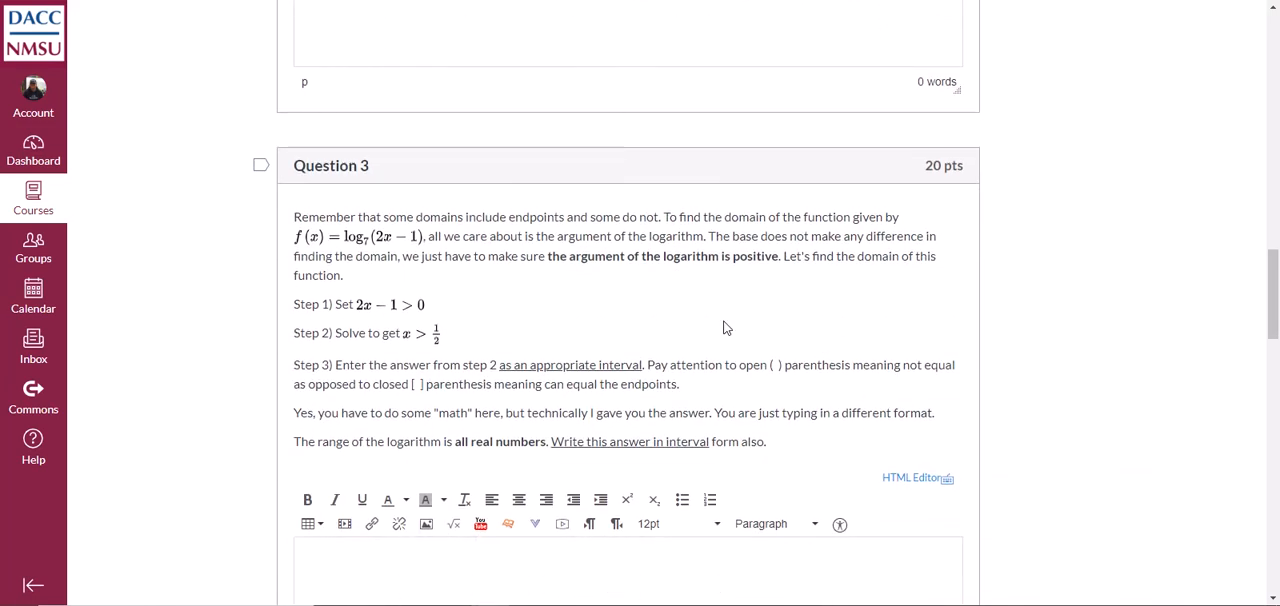
scroll(725, 328, "down", 10)
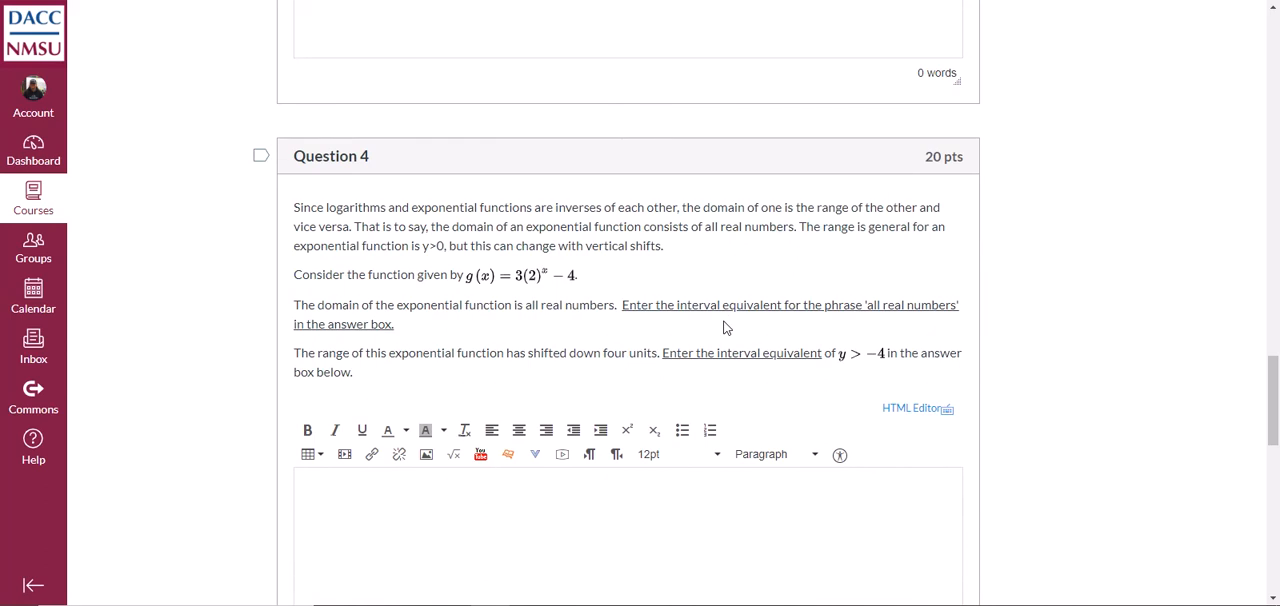
scroll(725, 328, "down", 2)
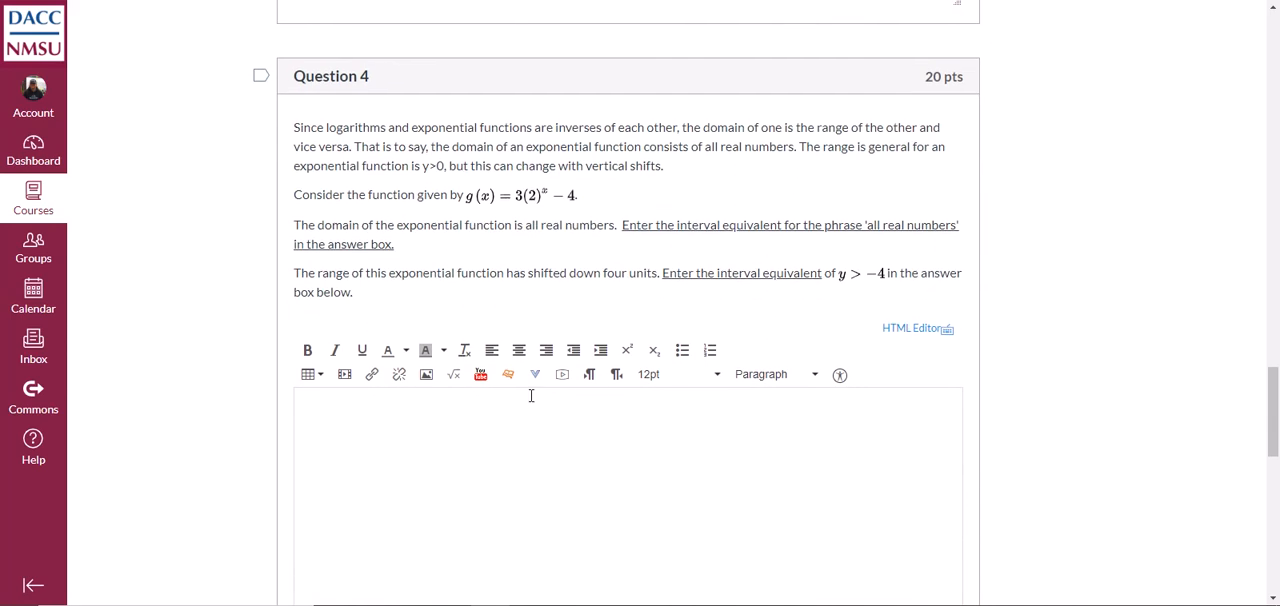
left_click(453, 376)
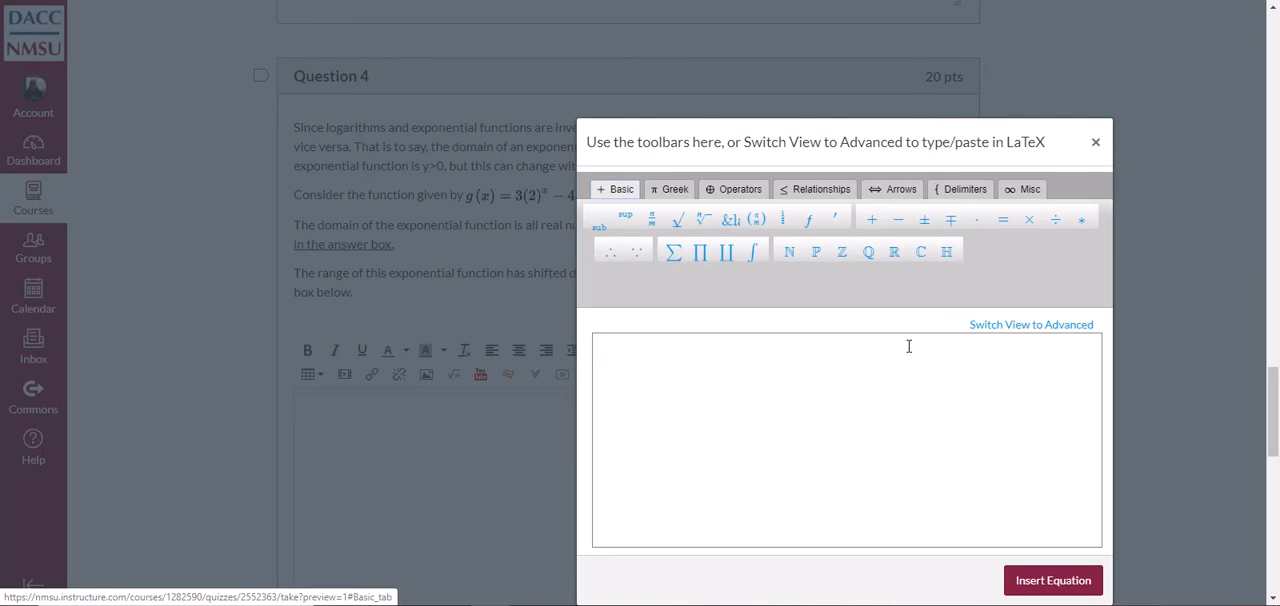
left_click(895, 255)
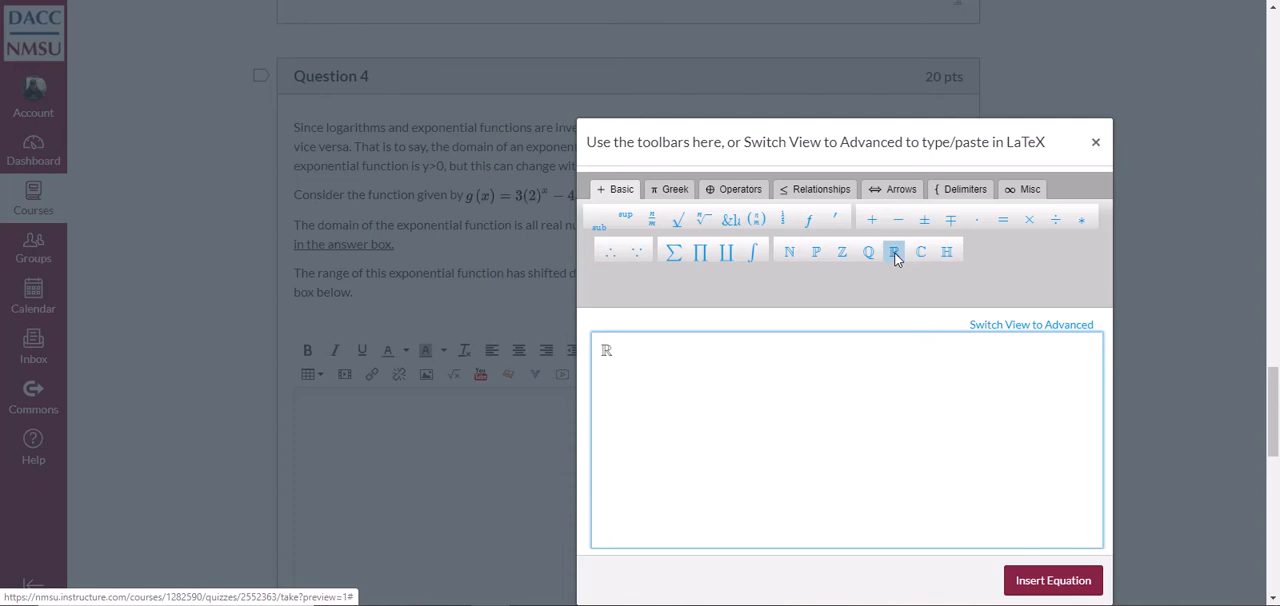
Add the interval (−∞, ∞) after the ℝ symbol and insert the equation into the Question 4 answer
type("(")
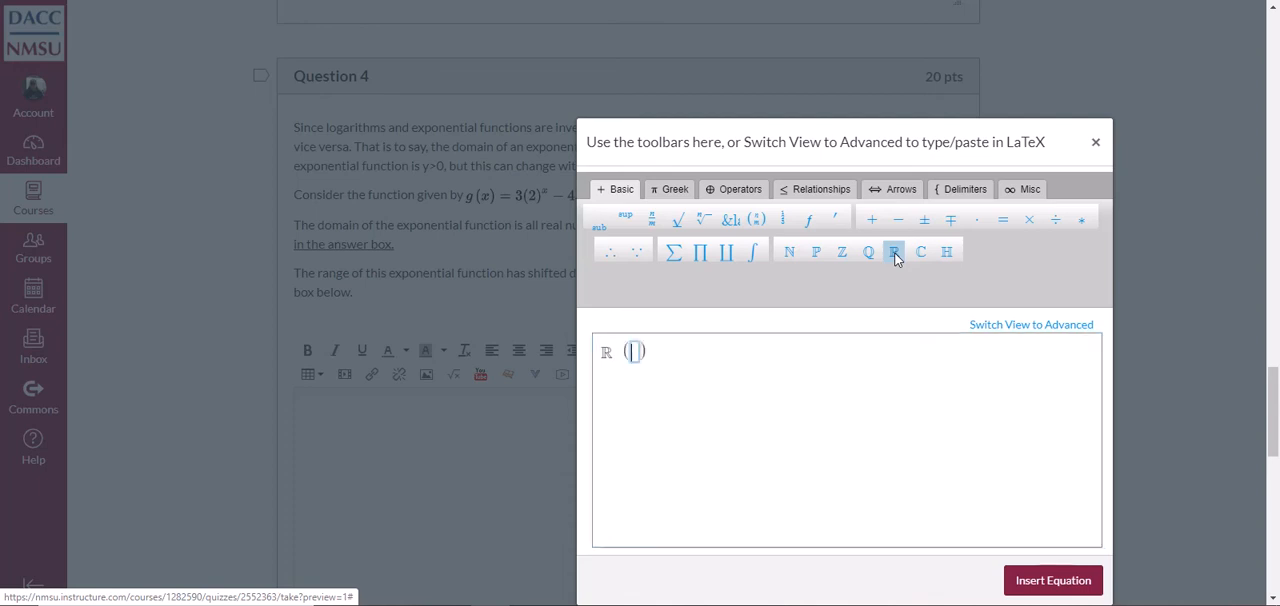
type("-")
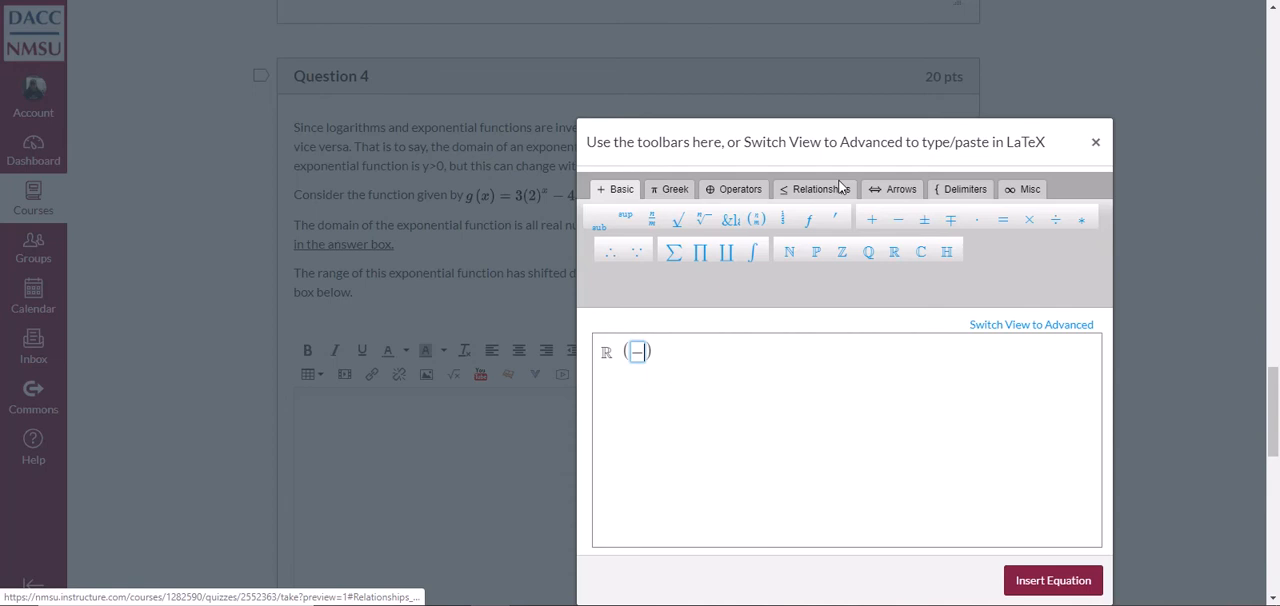
left_click(1021, 192)
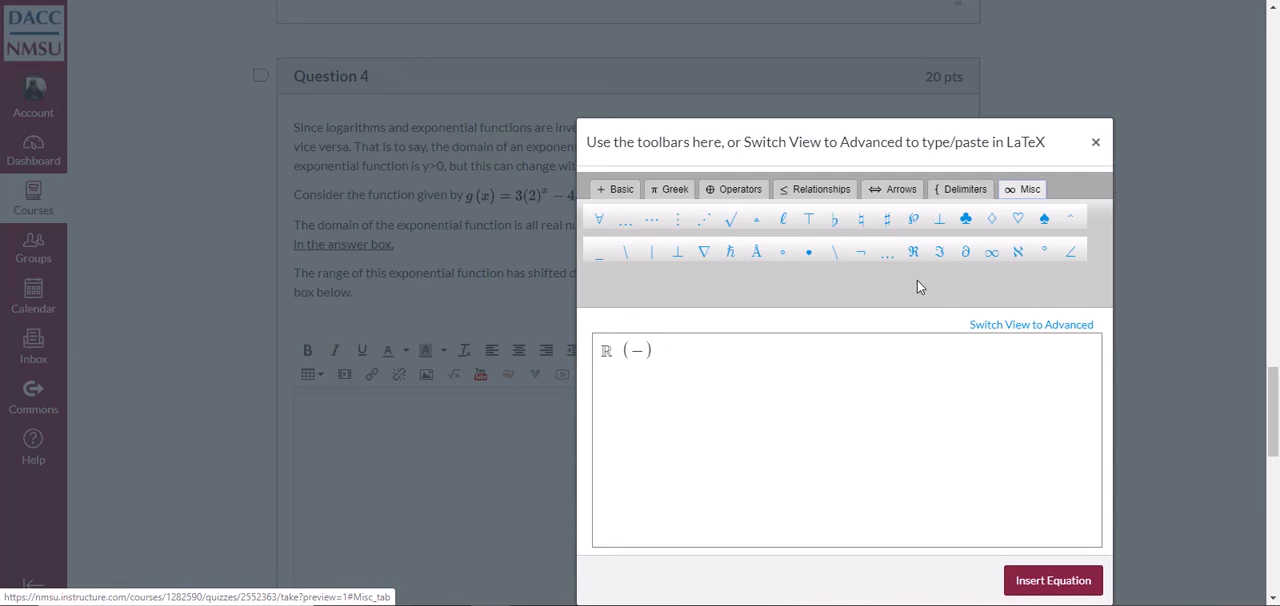
left_click(991, 251)
type(",")
left_click(991, 251)
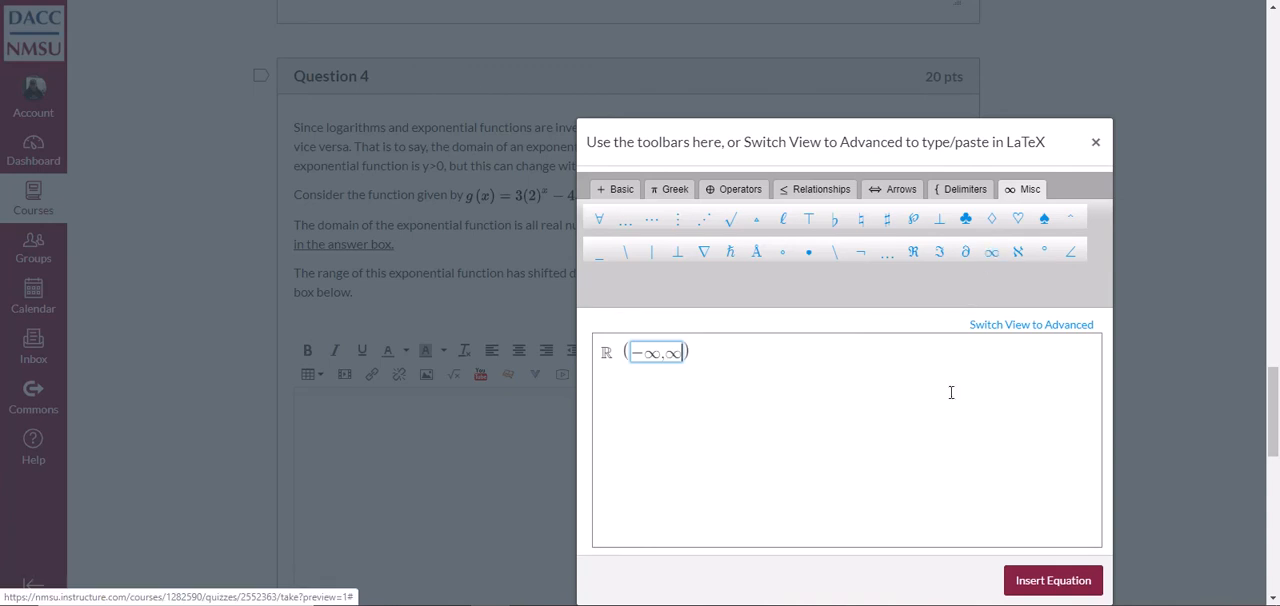
left_click(1045, 580)
Examine the compound-interest formula and instructions in Question 5
scroll(557, 566, "down", 3)
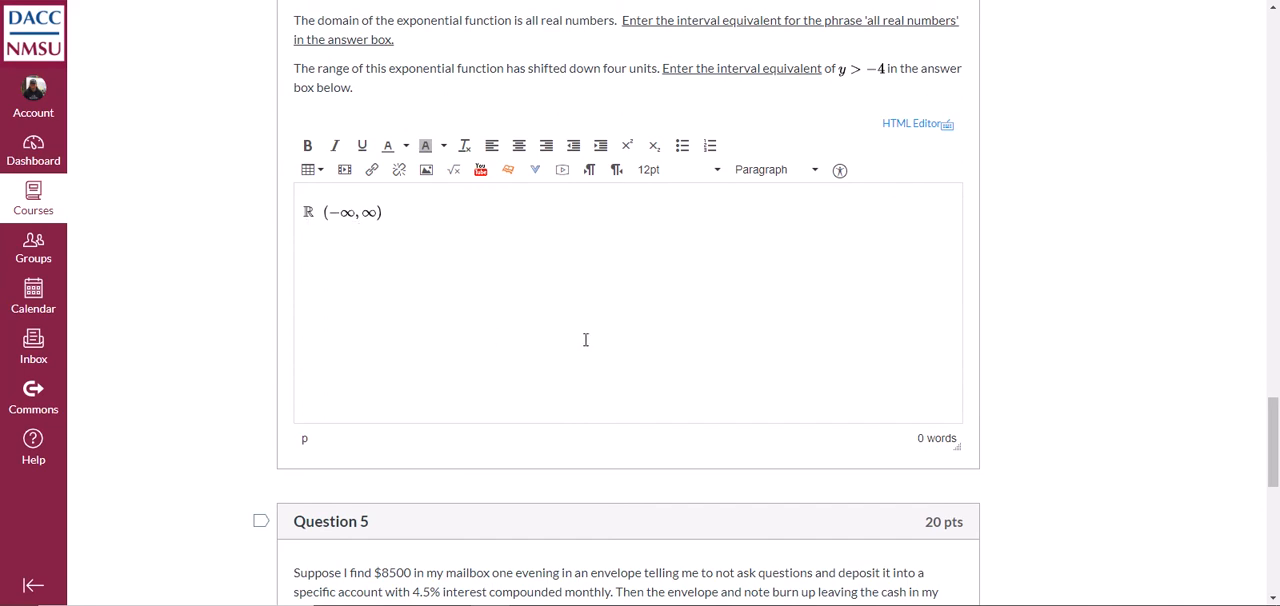
scroll(586, 340, "down", 5)
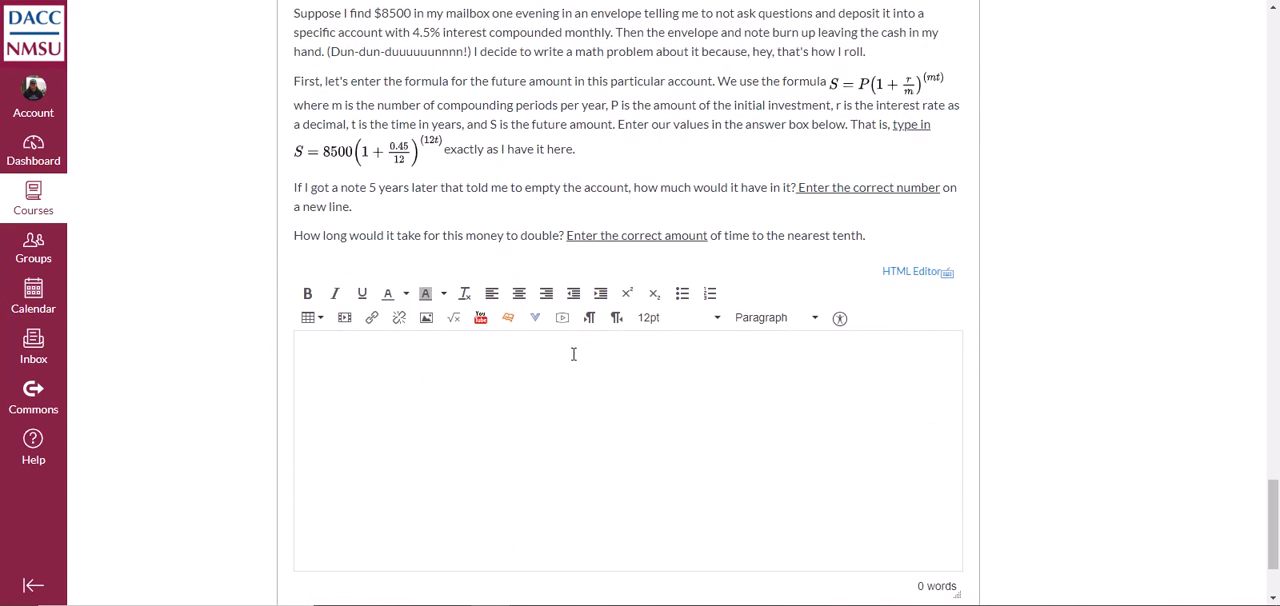
mouse_move(301, 162)
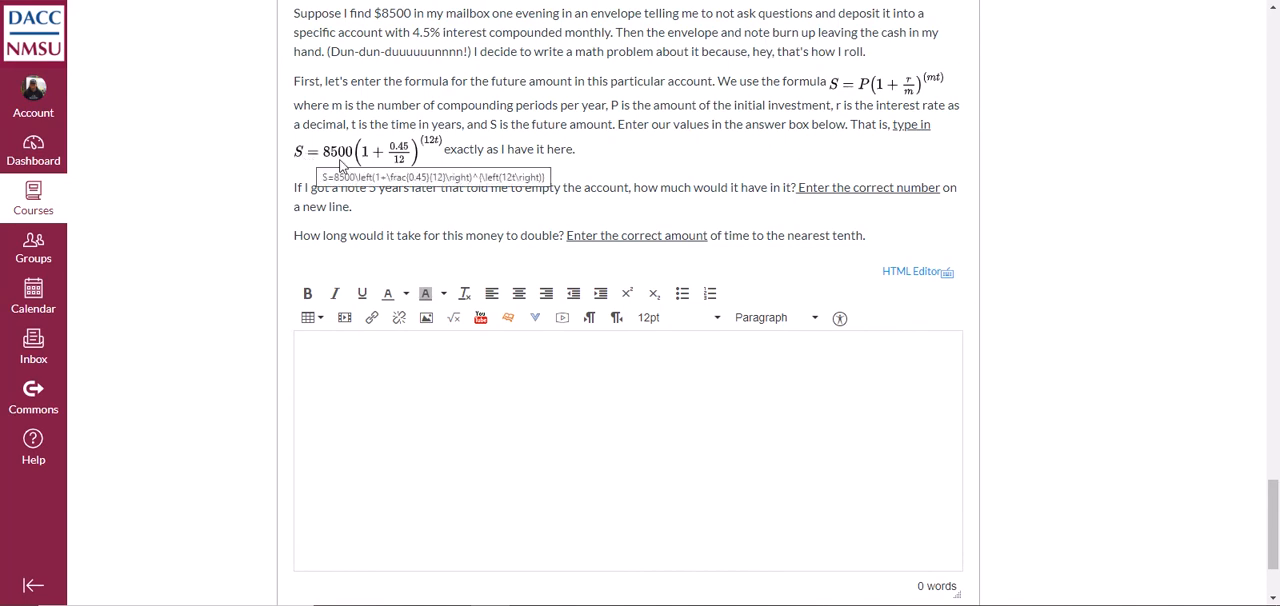
Start a math equation in the Question 5 answer with S = 8500 and an opening parenthesis containing 1 +
left_click(431, 366)
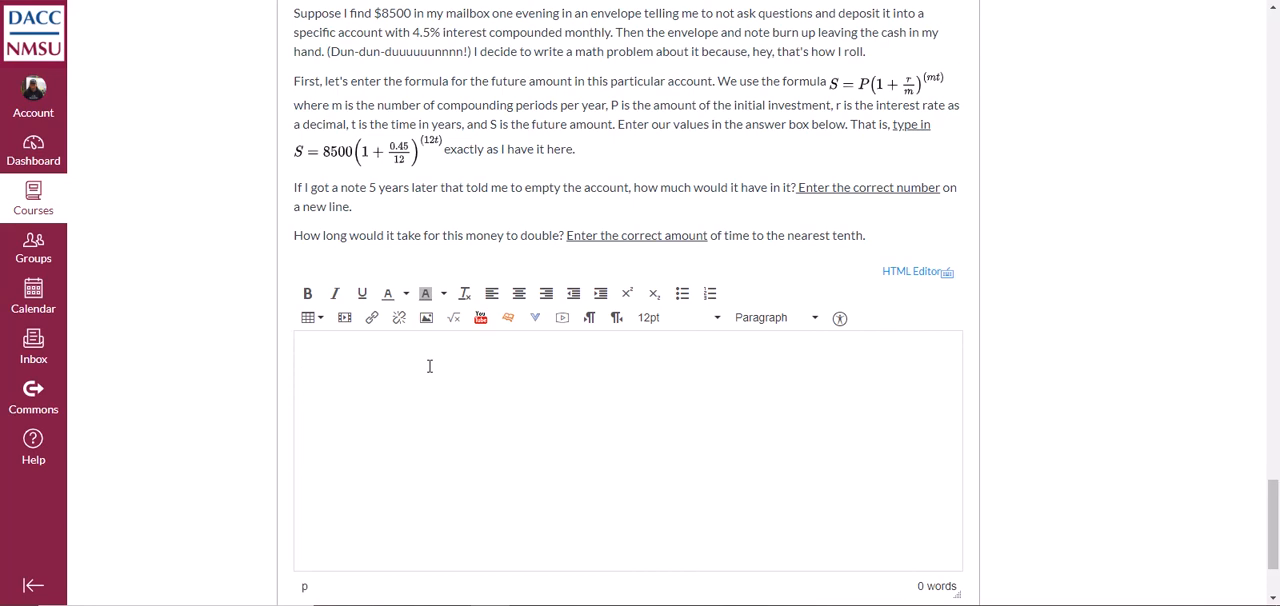
left_click(454, 317)
left_click_drag(708, 142, 621, 92)
left_click(619, 306)
type("S = 8")
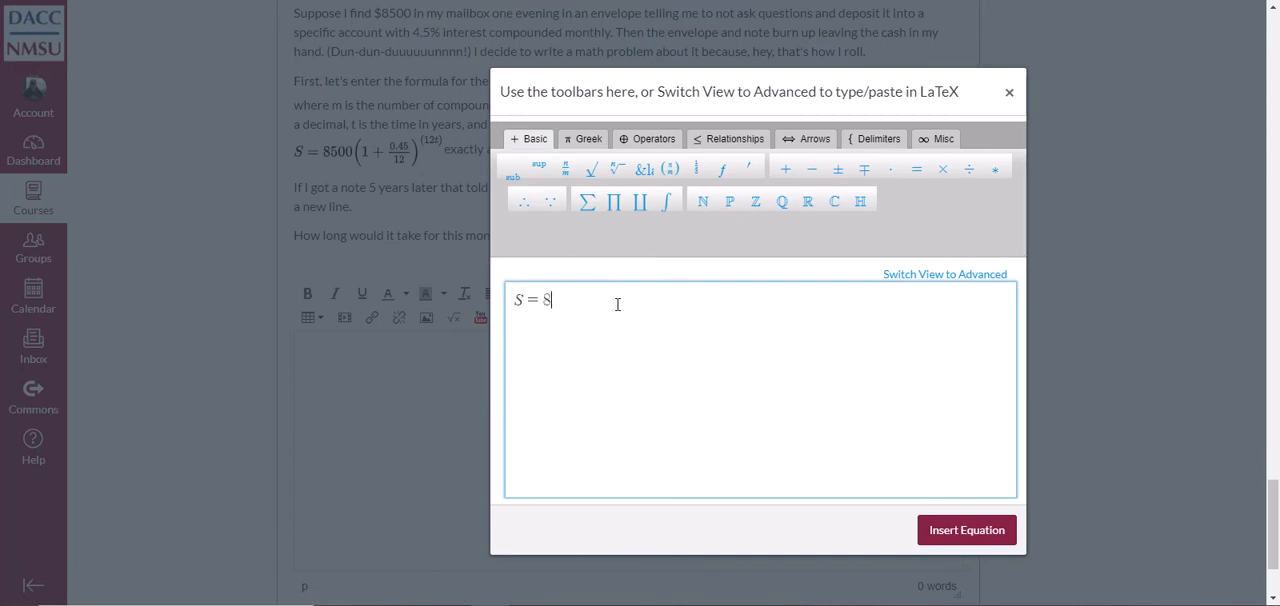
type("500(")
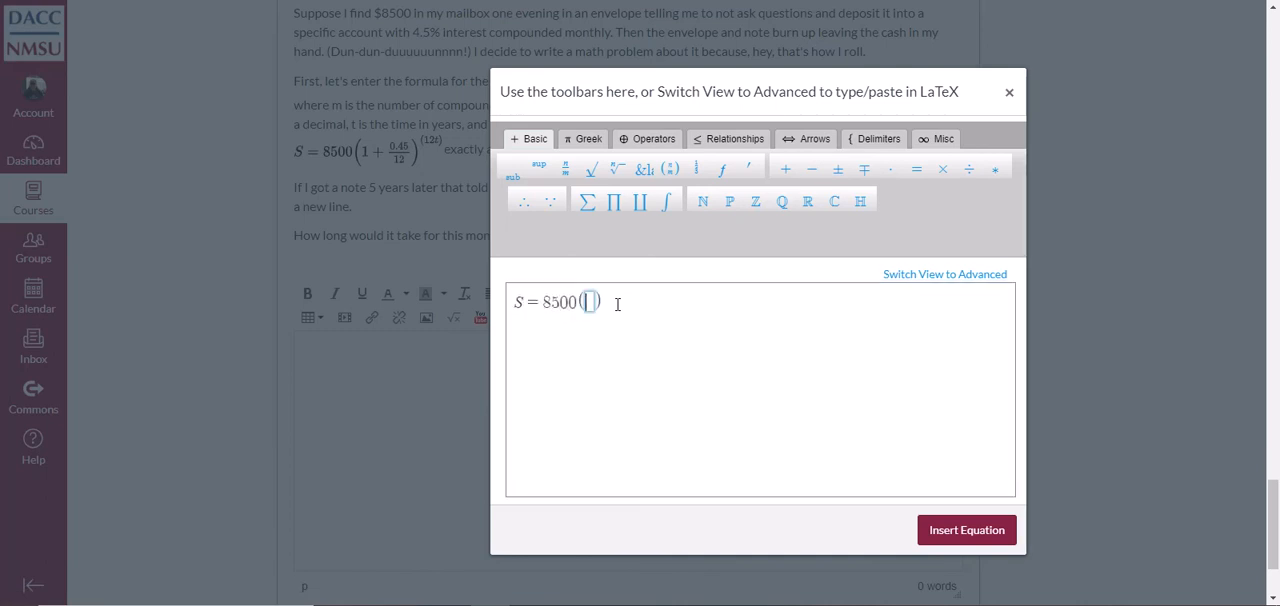
type("1 +")
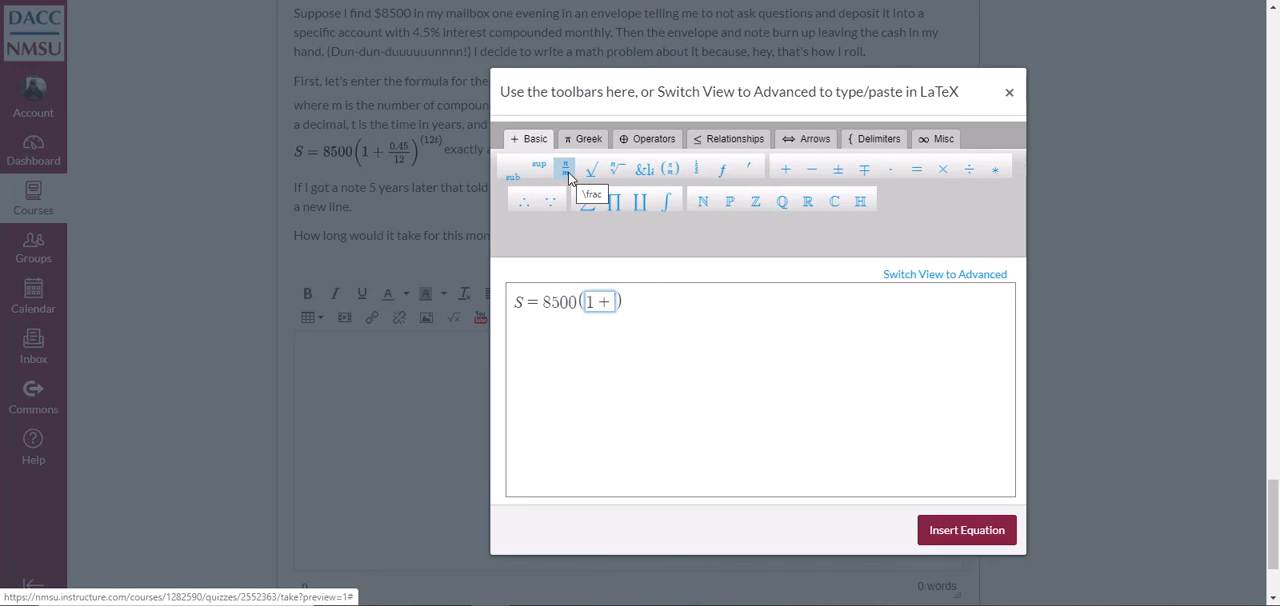
Add the fraction 0.045/12 after 1 + inside the parentheses
type("0.45")
left_click(566, 168)
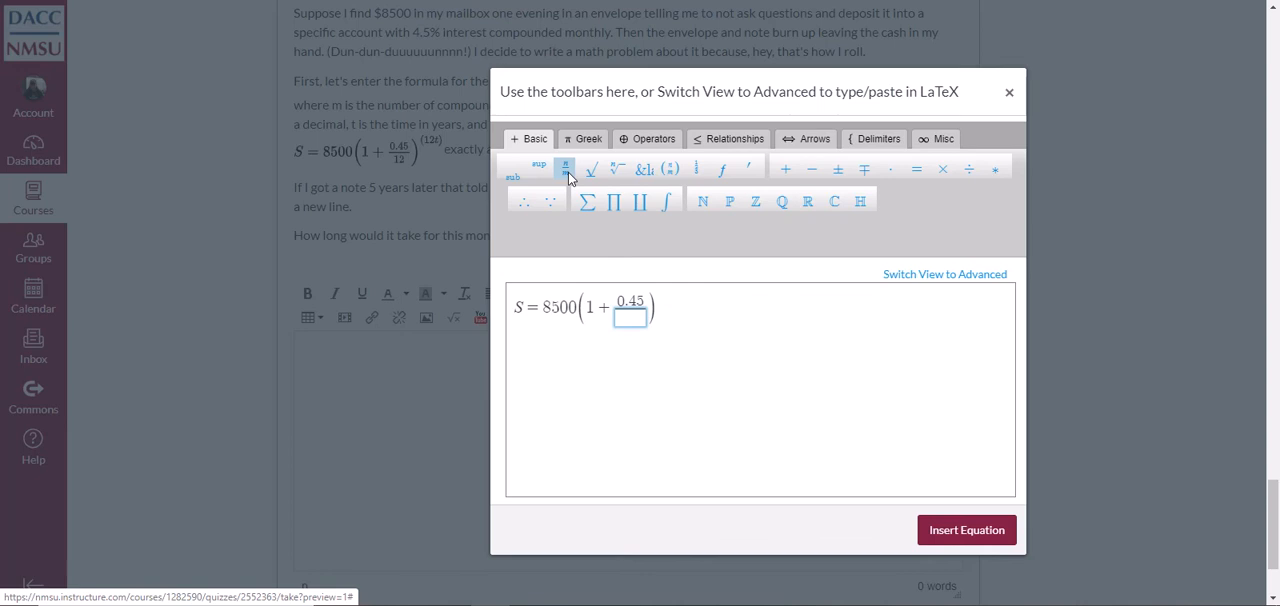
key("Up")
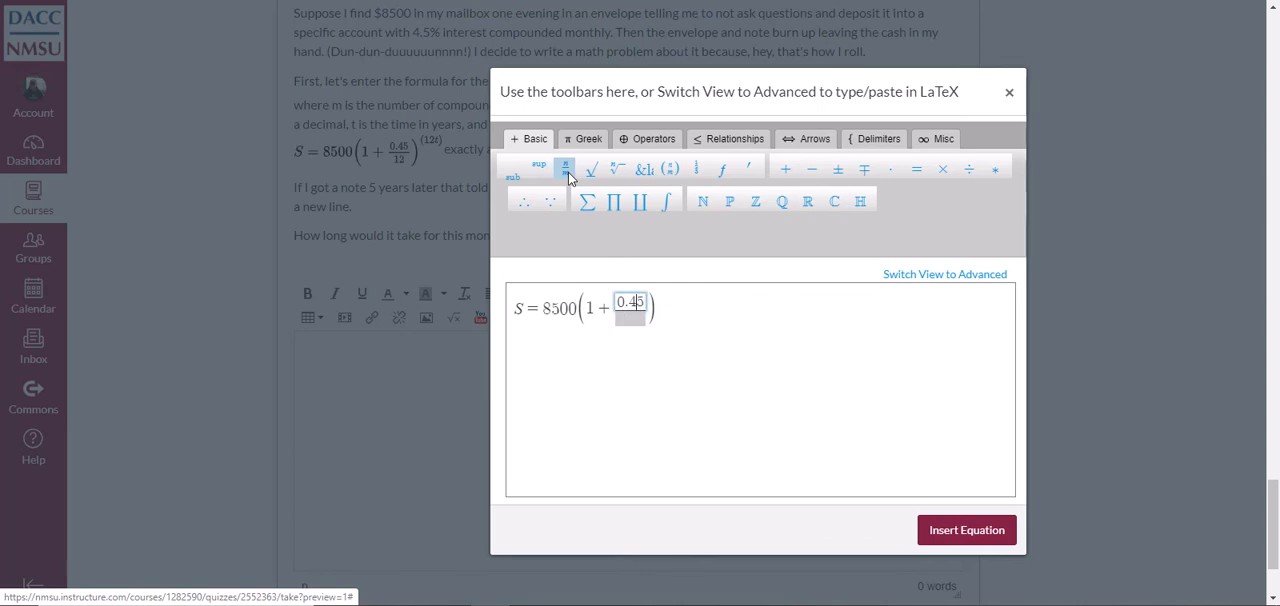
type("0")
key("Down")
type("12")
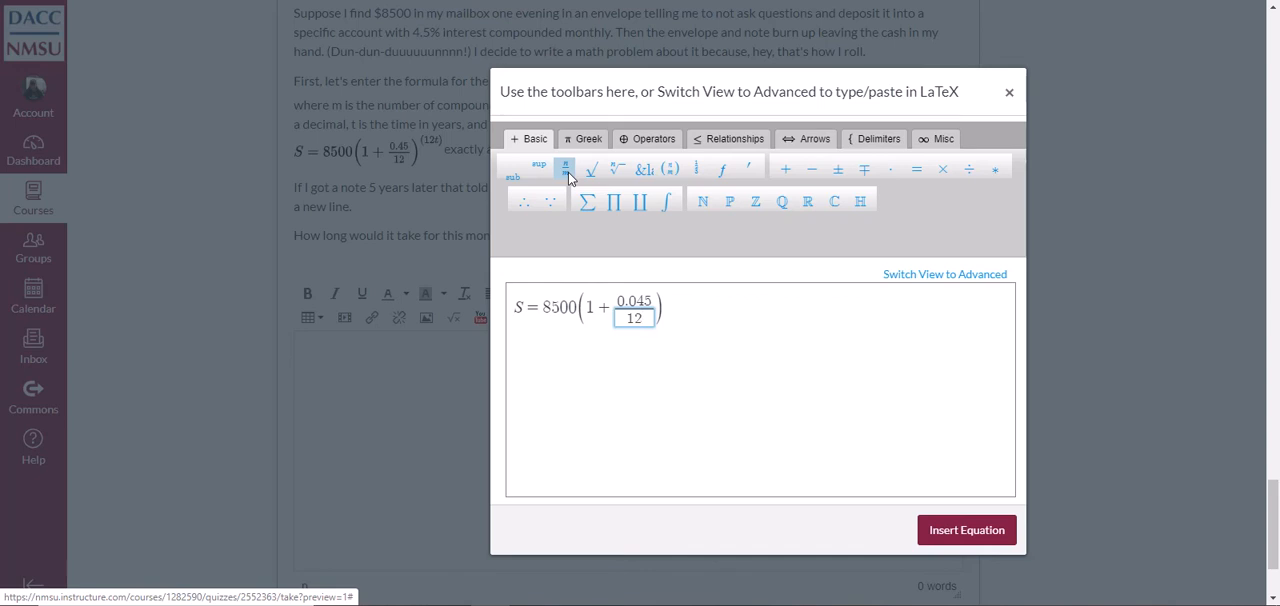
Raise the parenthesized expression to the exponent (12t) and insert the equation into the Question 5 answer
key("Right")
key("Right")
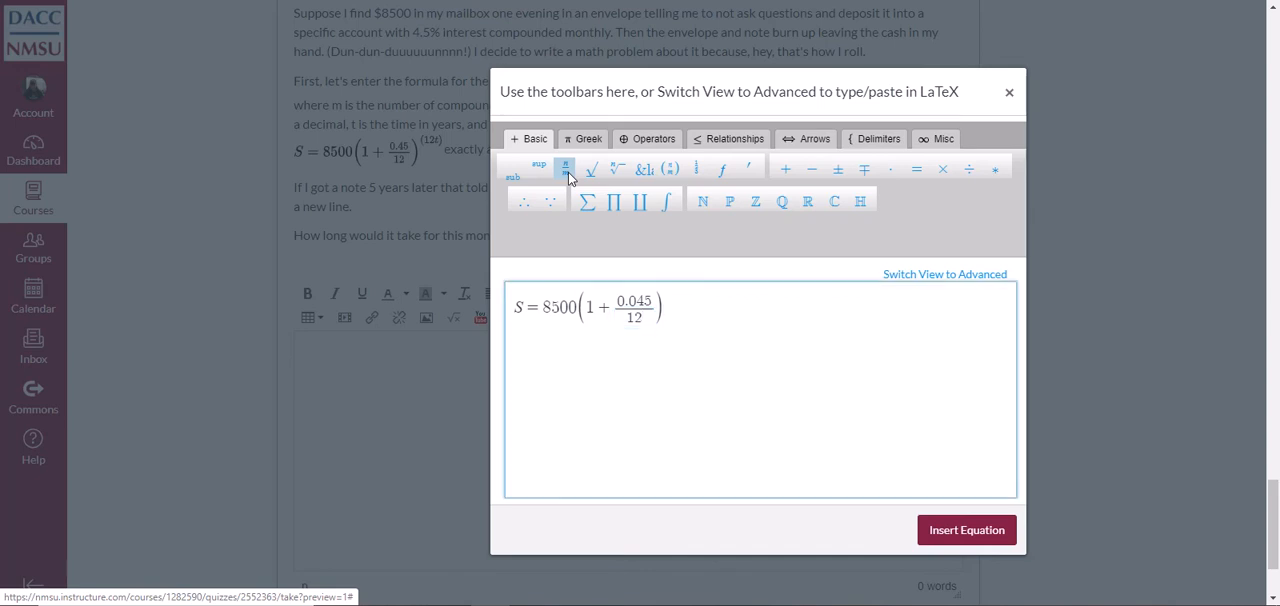
left_click(543, 168)
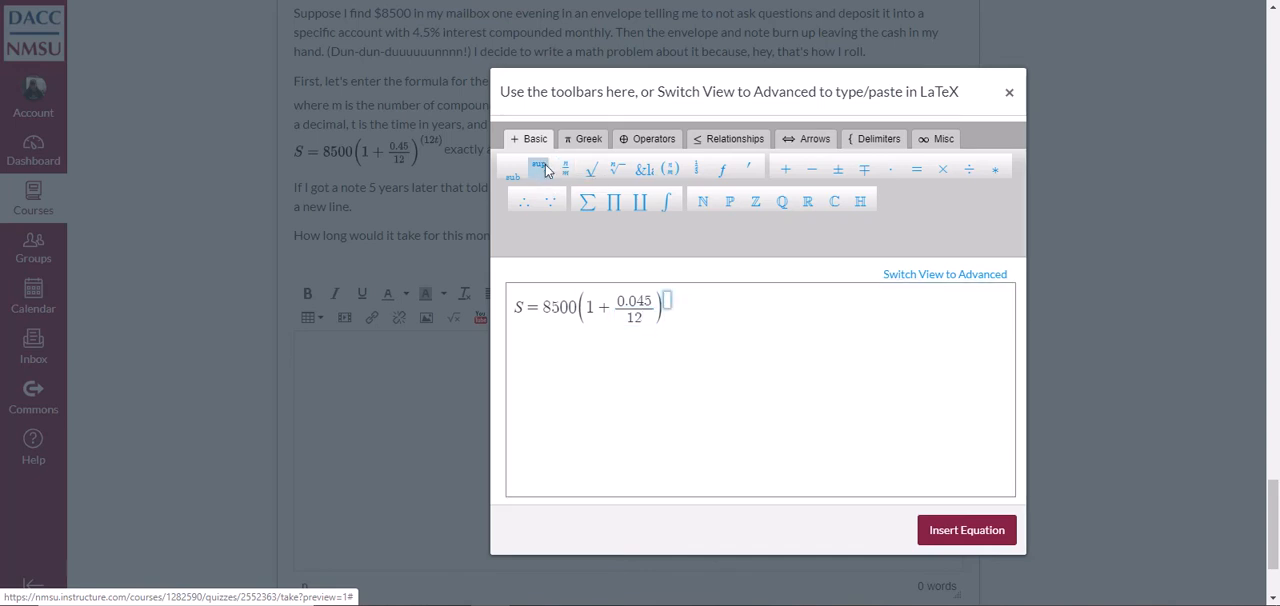
type("12t")
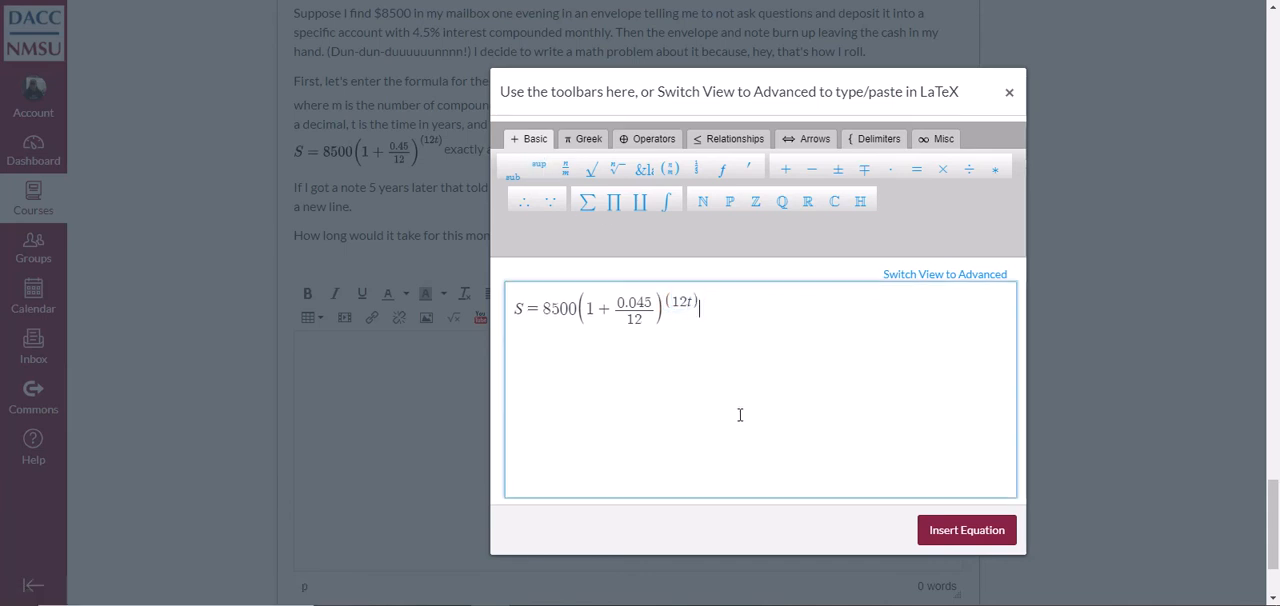
left_click(966, 537)
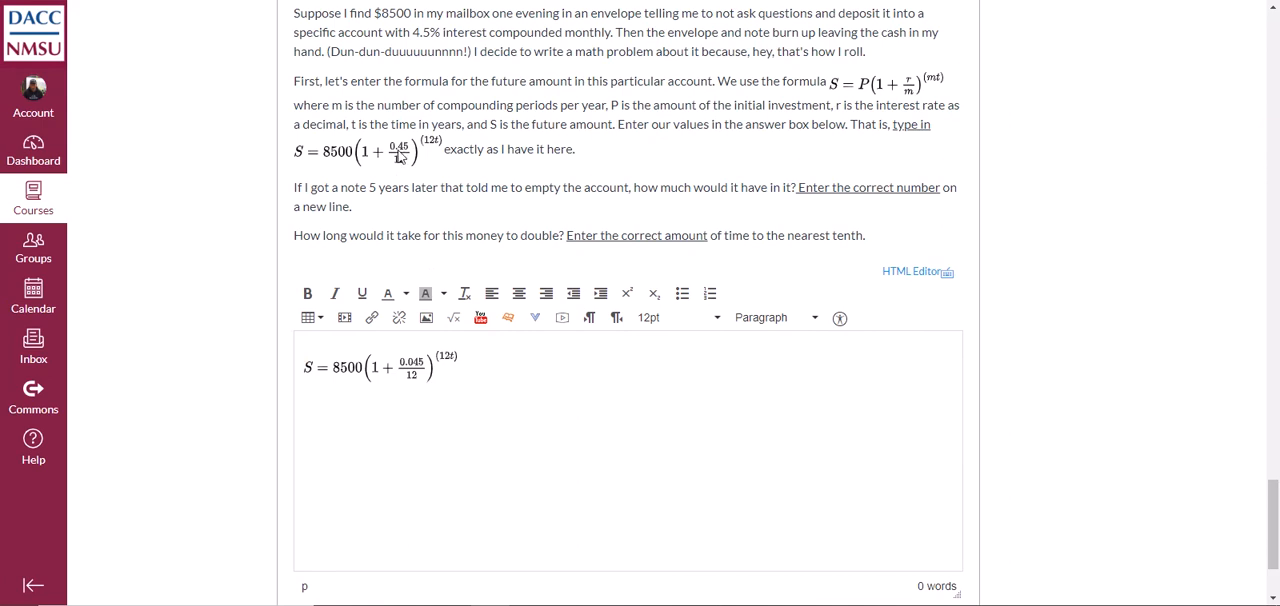
Compare the inserted equation with the given formula and submit the quiz despite the unanswered question
mouse_move(407, 160)
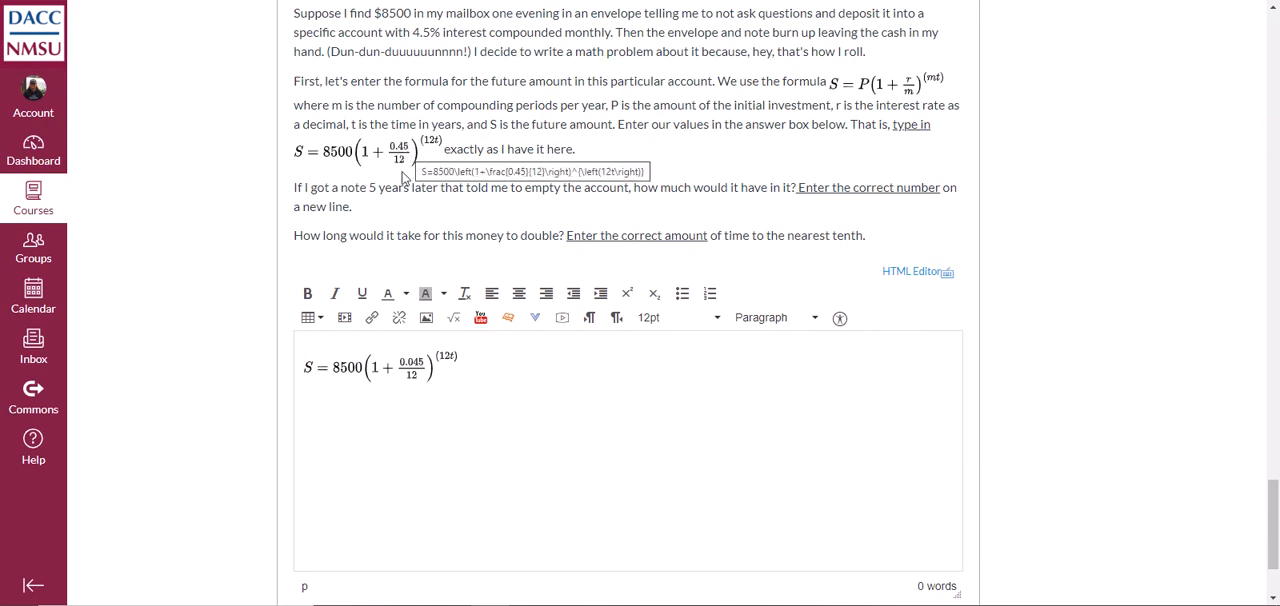
mouse_move(434, 367)
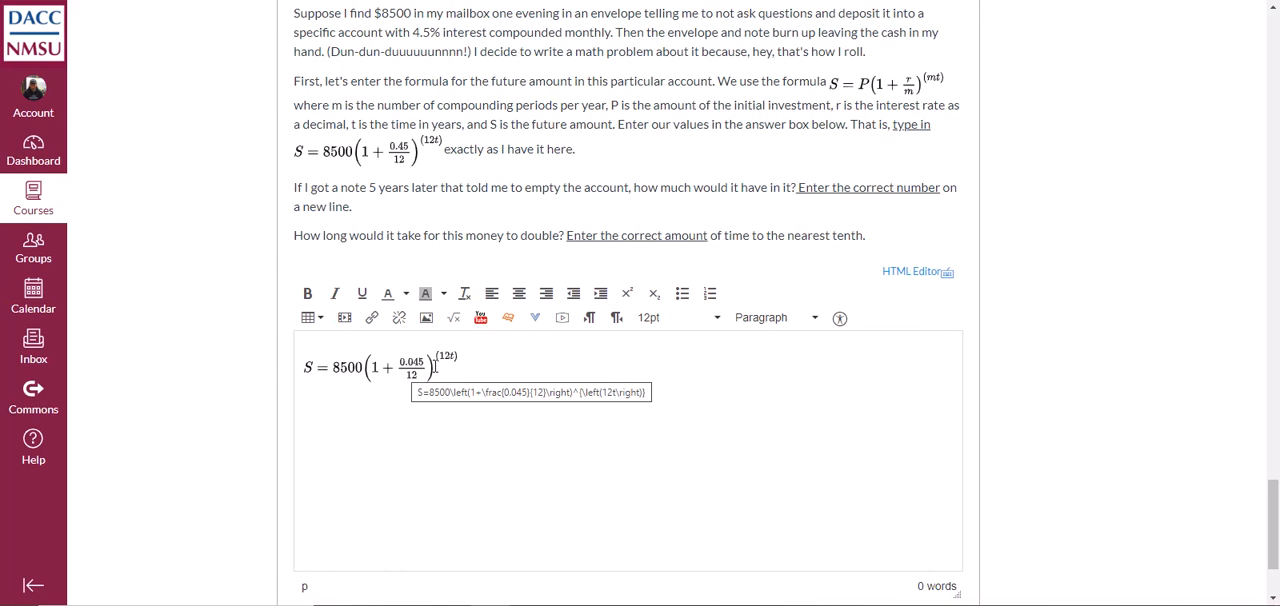
scroll(763, 403, "down", 2)
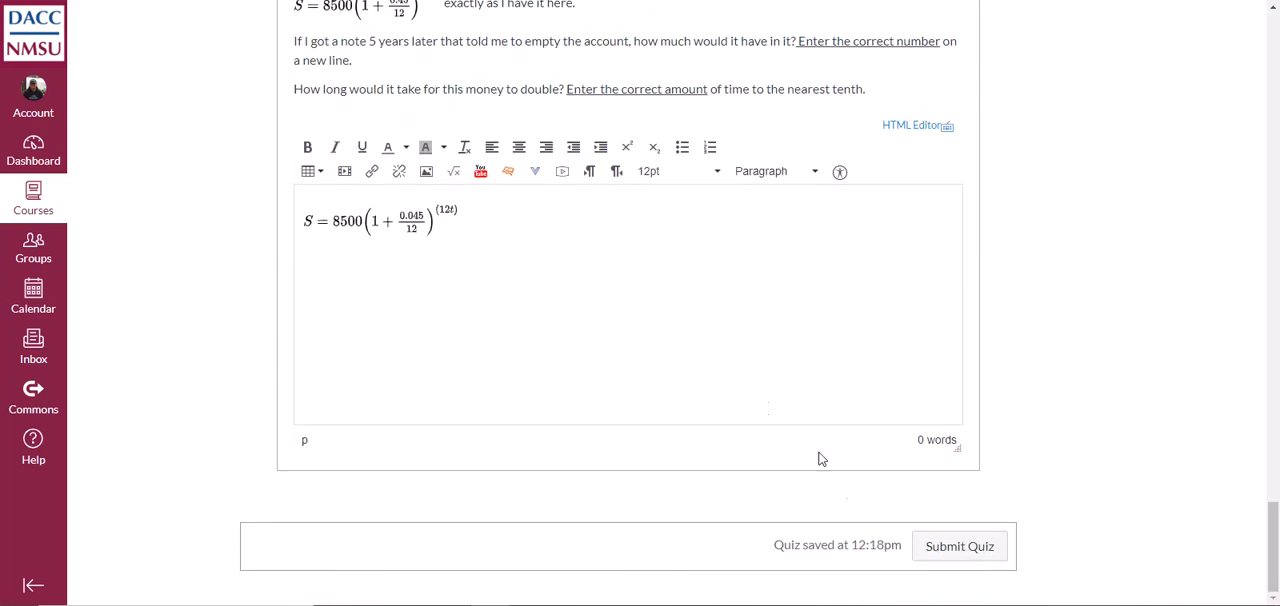
left_click(954, 551)
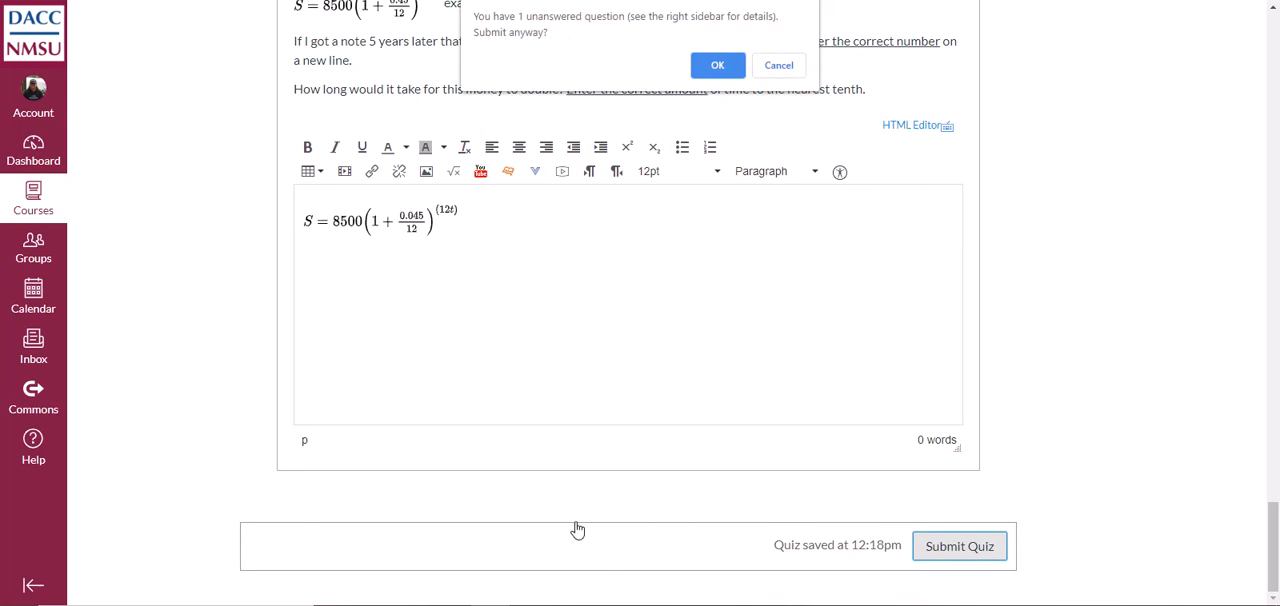
left_click(716, 66)
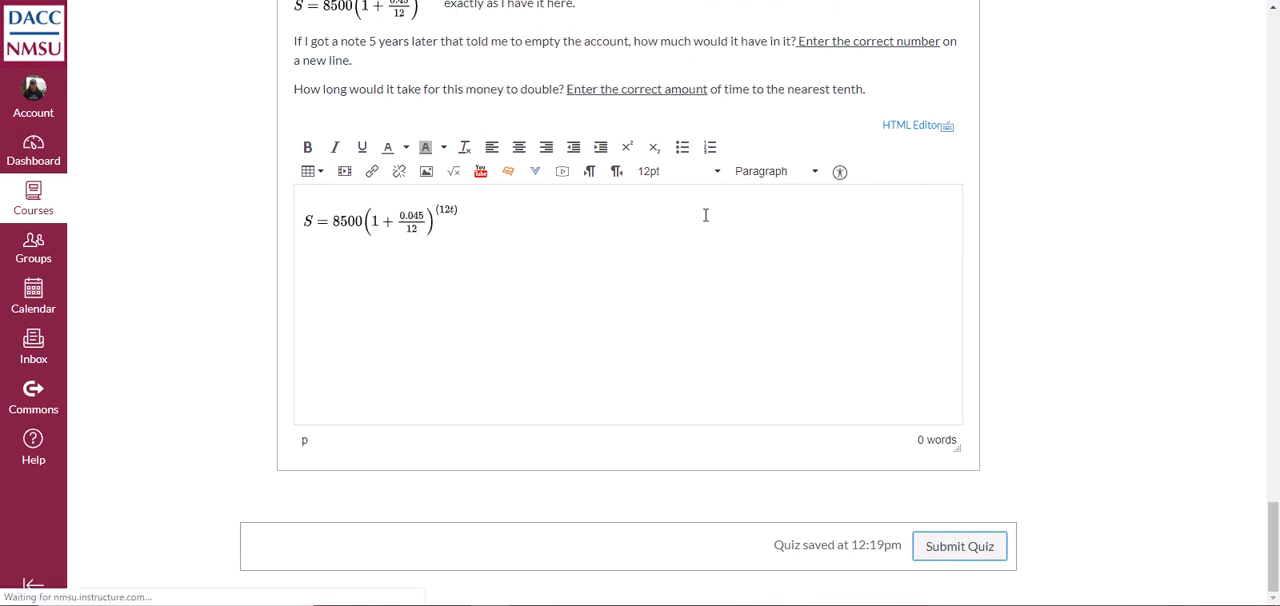